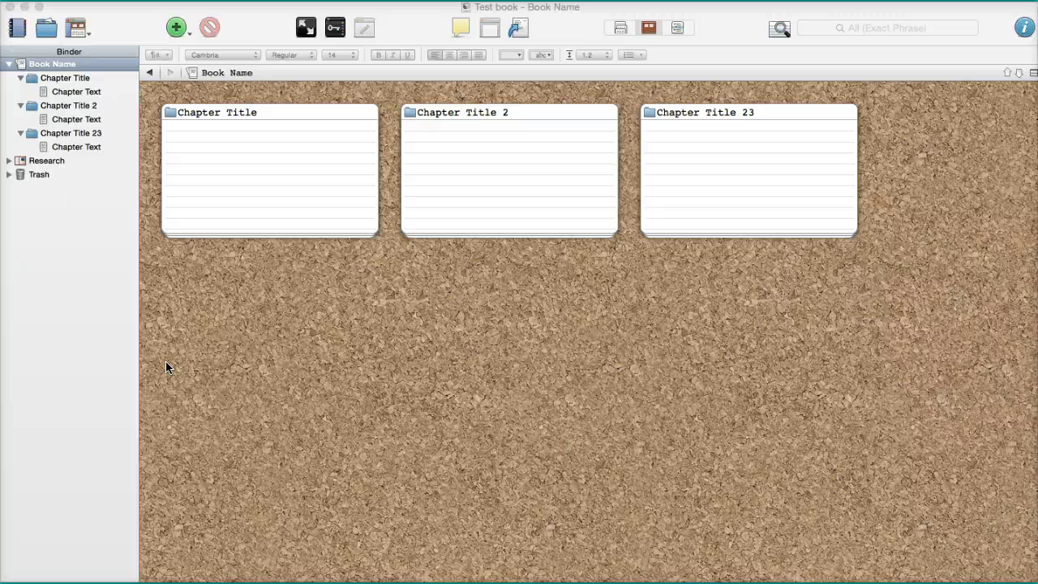
View the Book Name contents and the first chapter's text, and return to the Book Name corkboard.
left_click(10, 65)
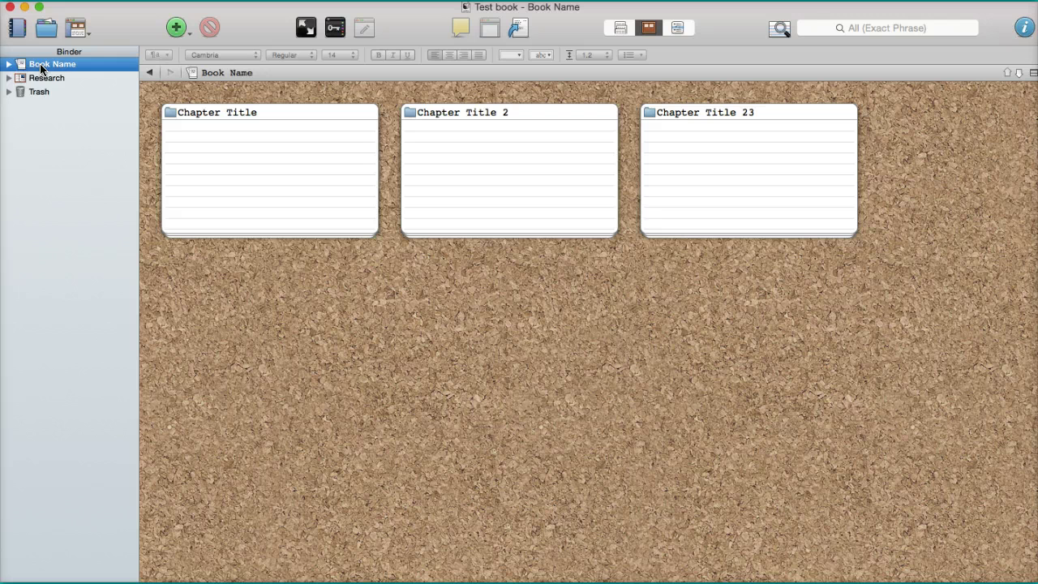
left_click(9, 64)
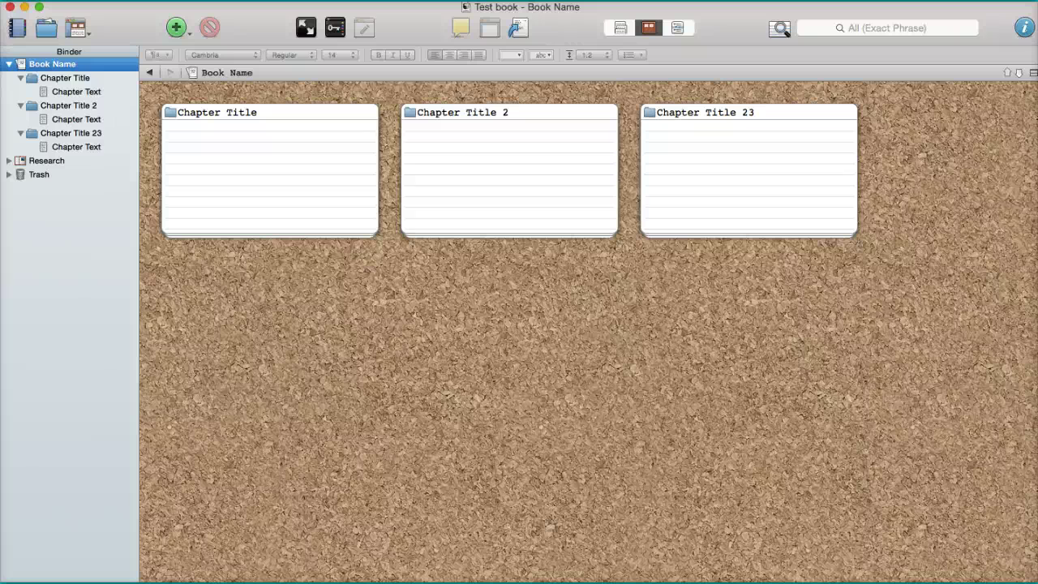
left_click(98, 92)
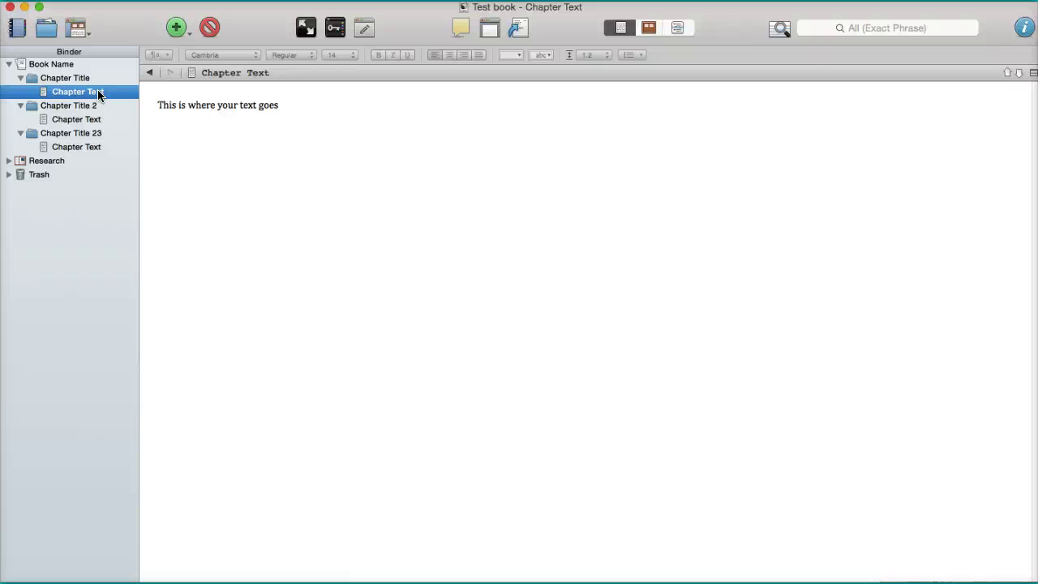
left_click(64, 64)
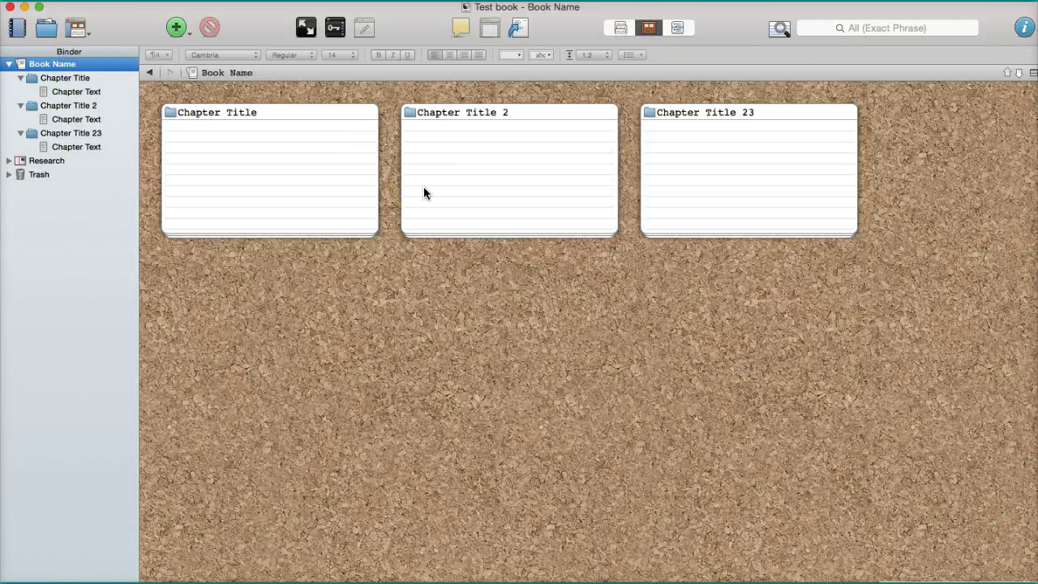
Write "Notes" on the Chapter Title index card.
left_click(330, 134)
left_click(274, 136)
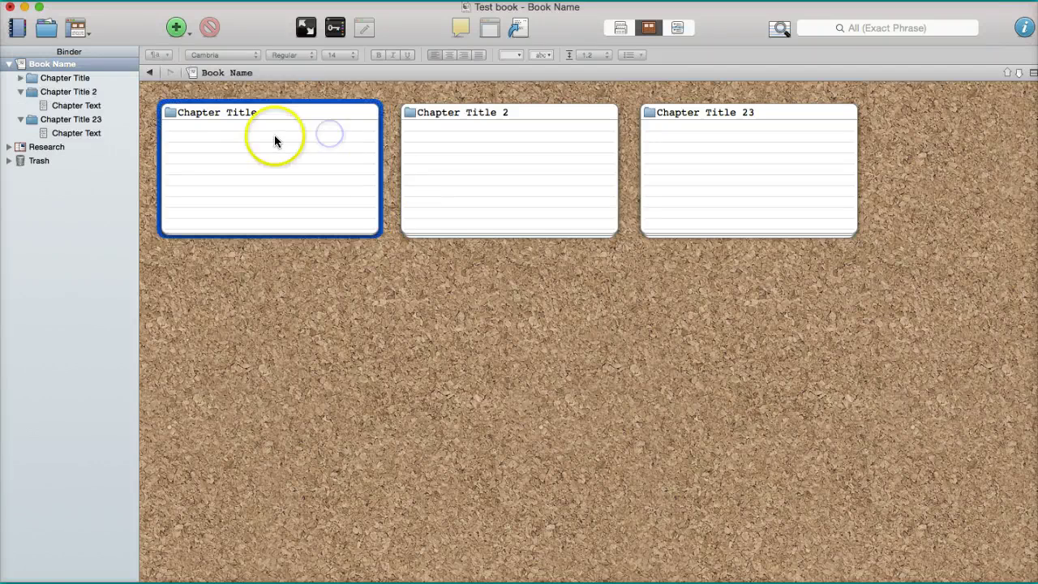
type("Notes")
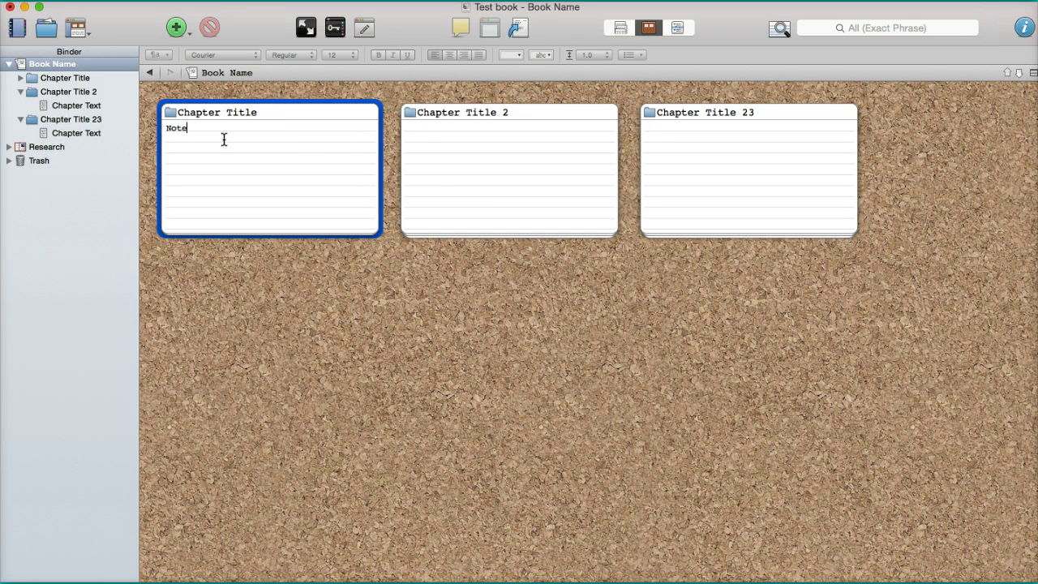
Write the lines "- cover this" and "- action steps" on the Chapter Title 2 index card.
left_click(411, 159)
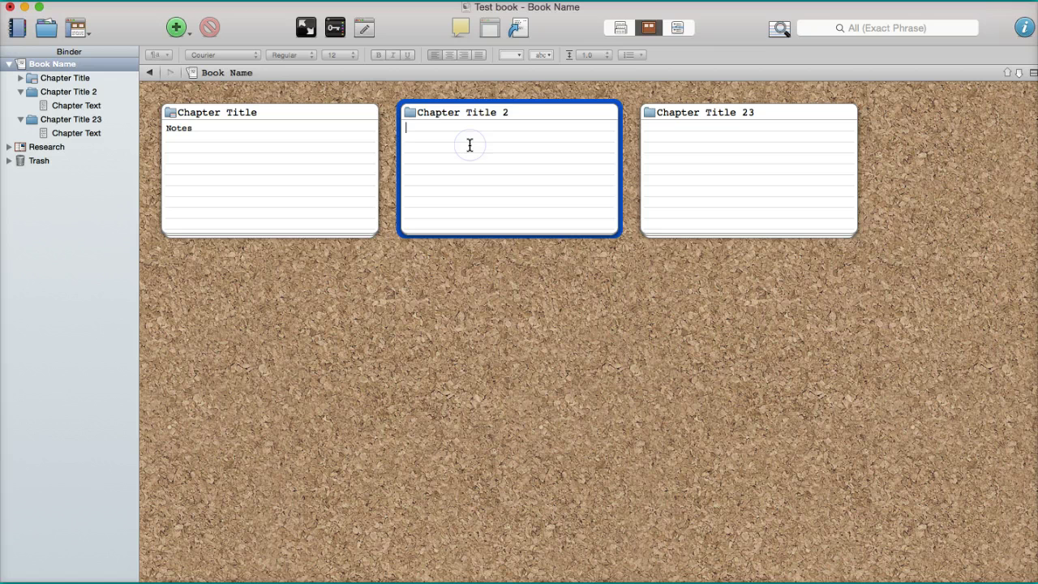
type("- cover this")
key("Return")
type("- action steps")
left_click(417, 172)
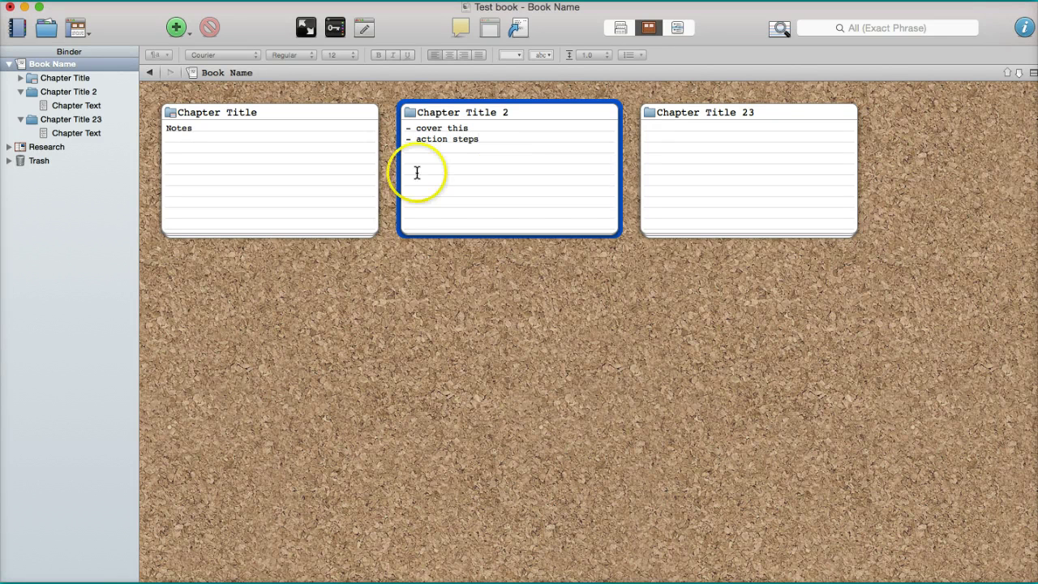
left_click(776, 187)
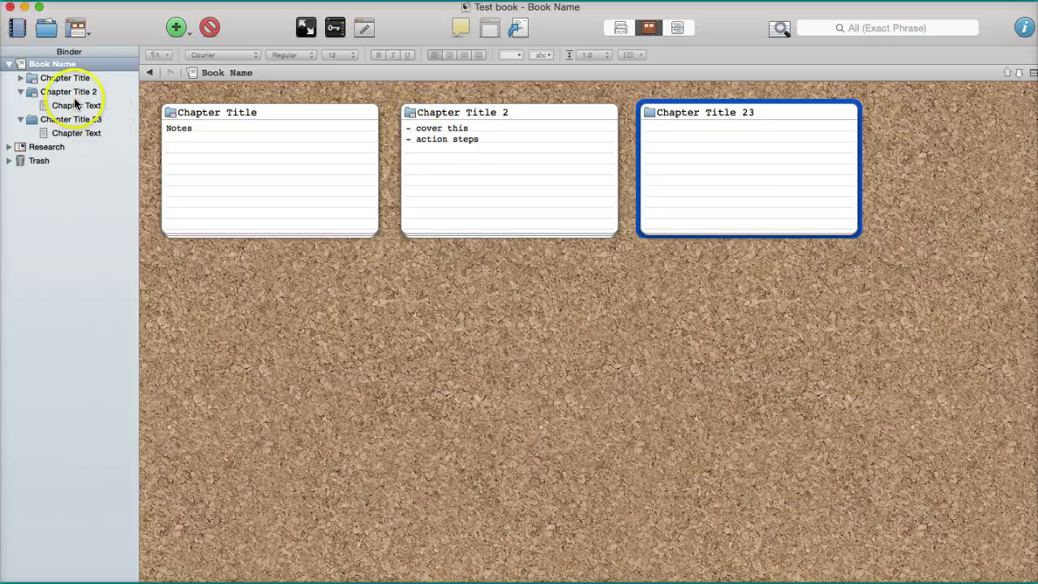
Open the Chapter Text document under Chapter Title and show the Inspector with its document notes.
left_click(20, 78)
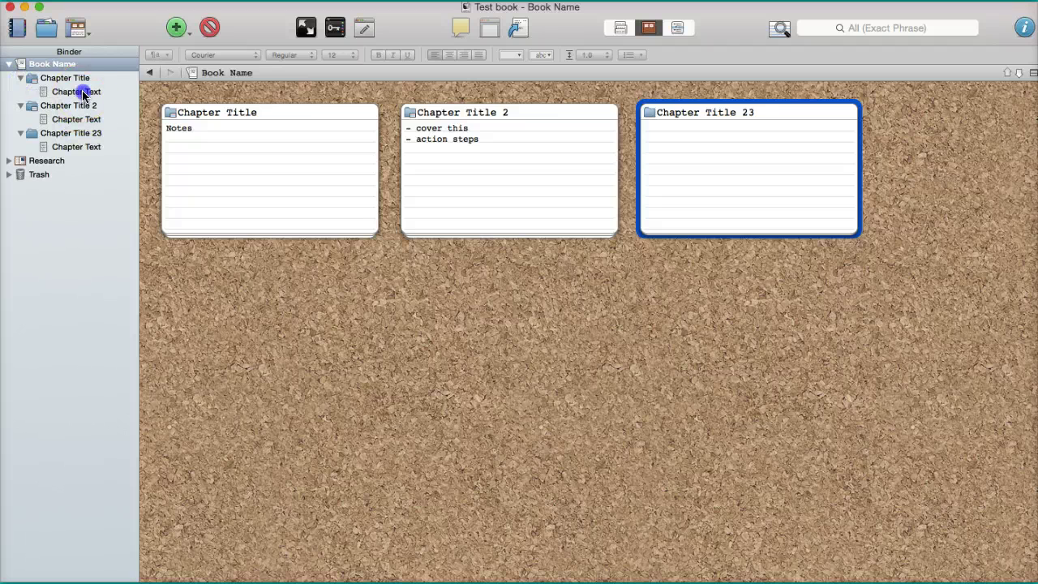
left_click(78, 92)
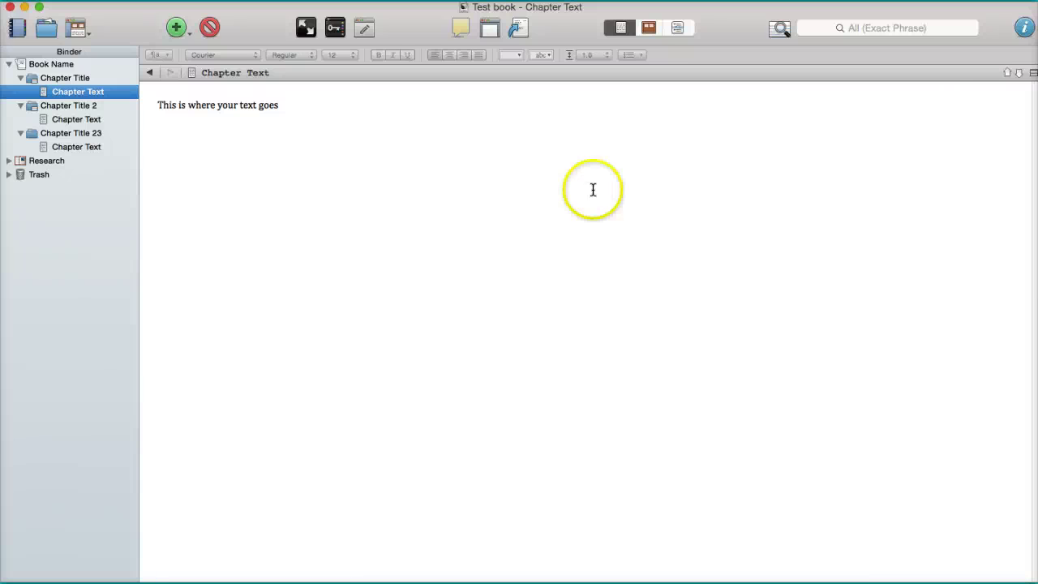
left_click(1023, 28)
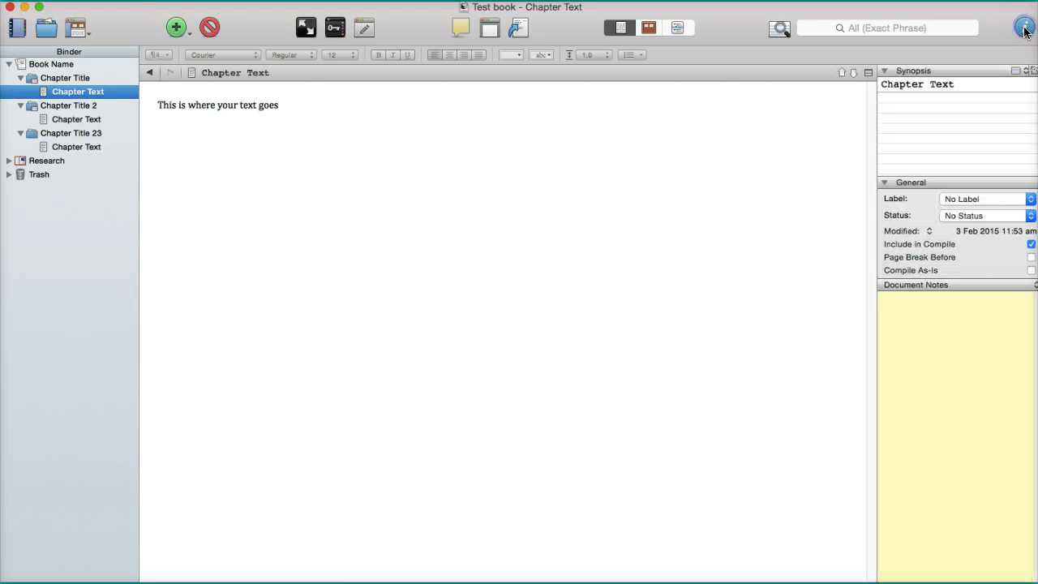
left_click(936, 325)
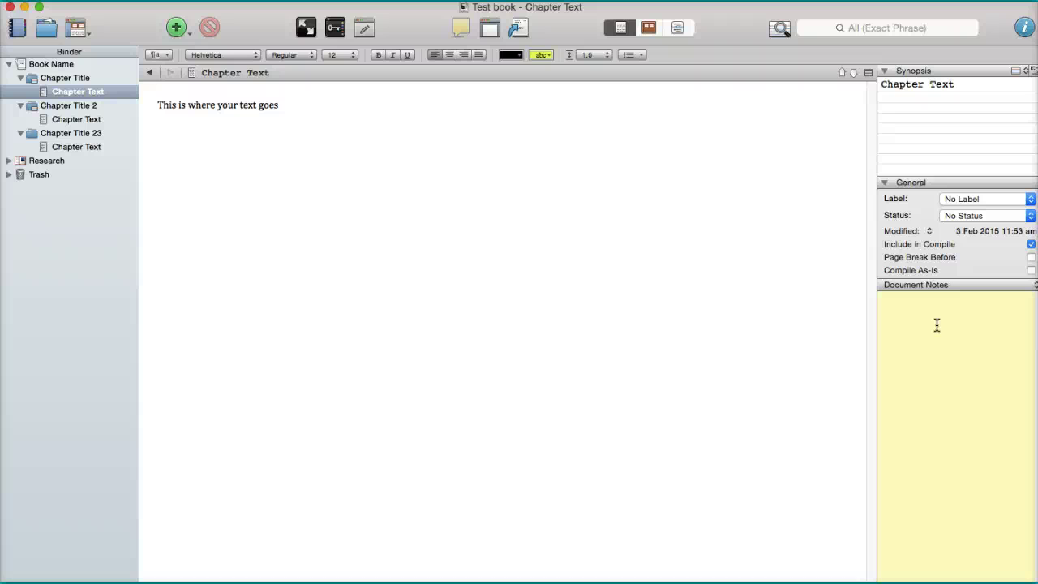
Add a new label named "Completed" to the project's label list.
left_click(962, 200)
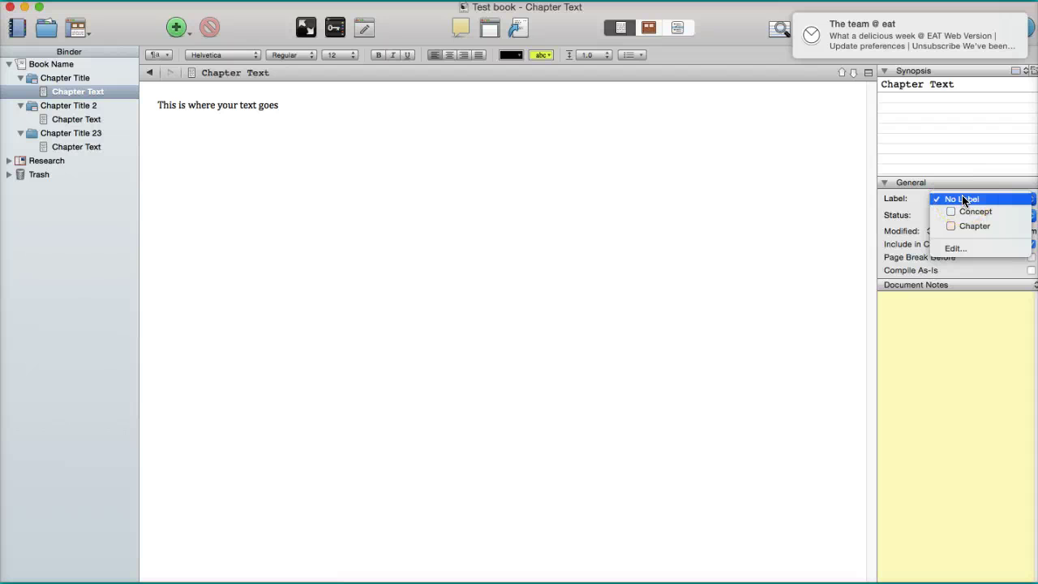
left_click_drag(964, 201, 964, 266)
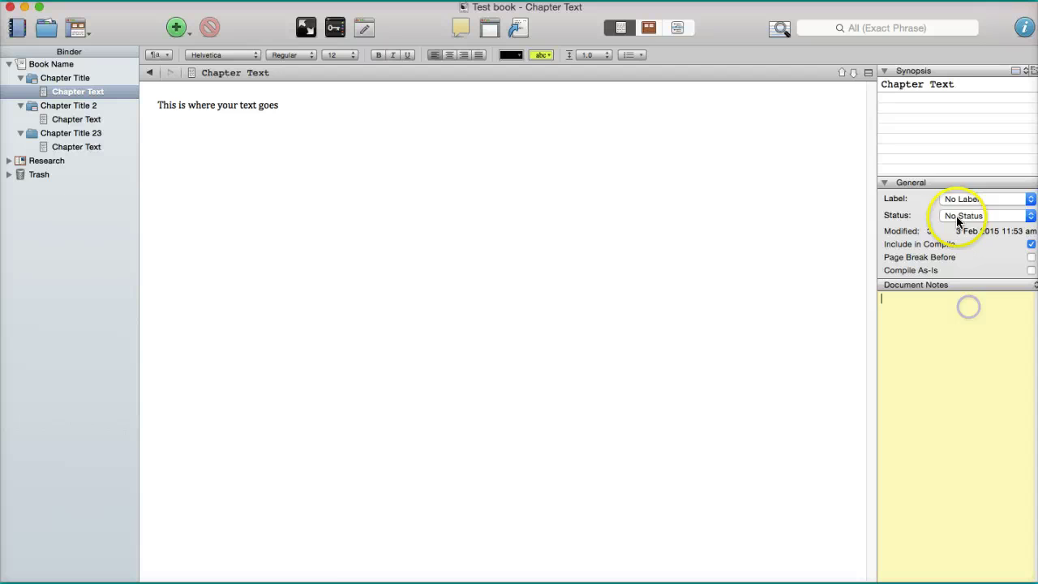
left_click(964, 200)
left_click(970, 249)
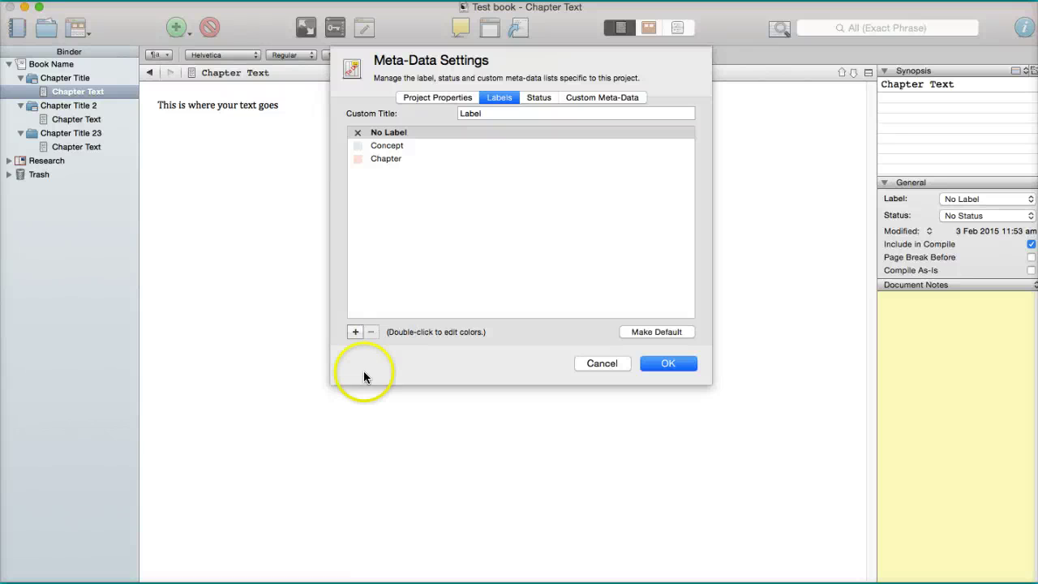
left_click(354, 331)
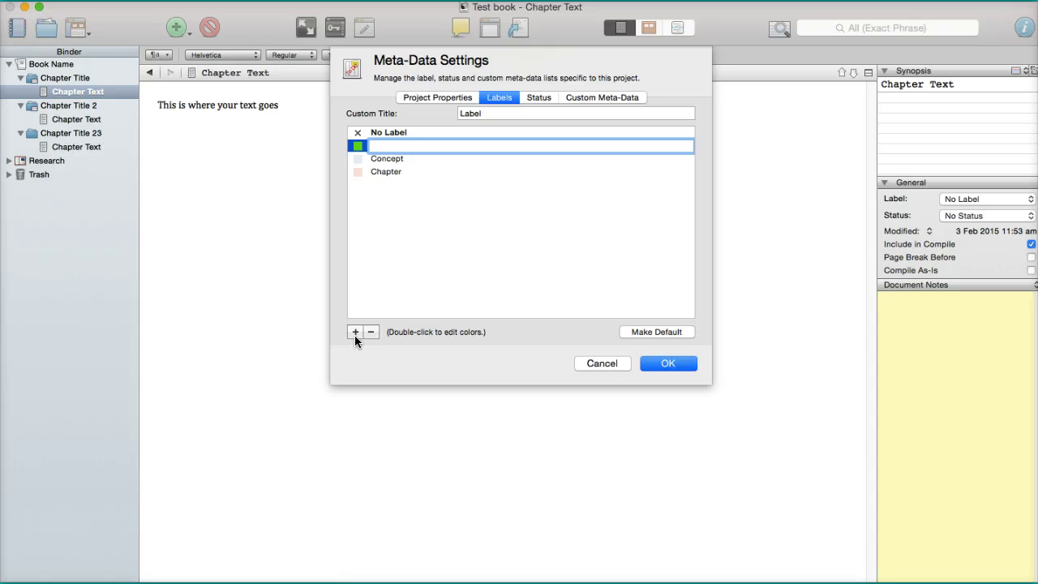
type("Completed")
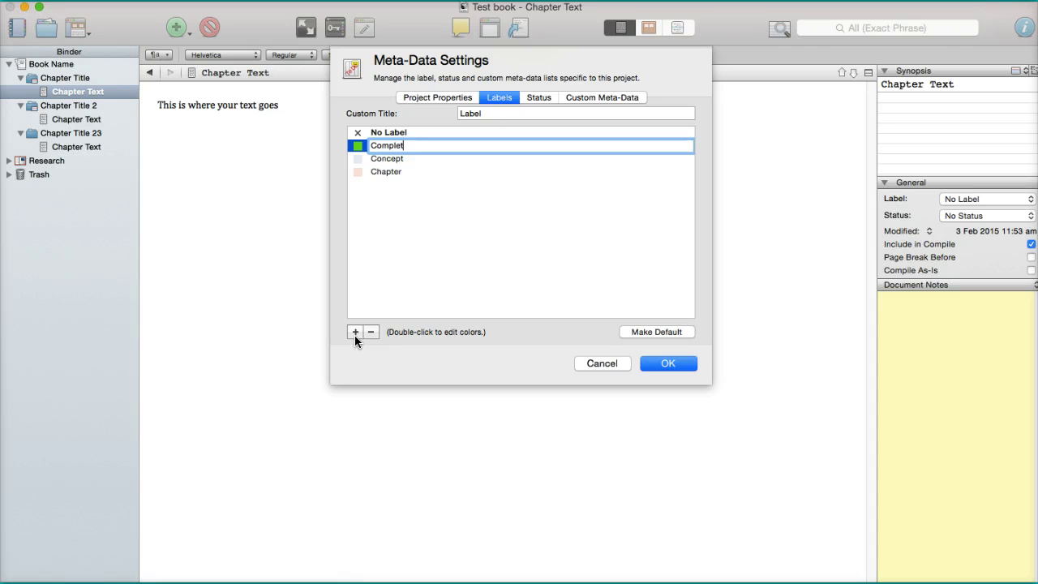
key("Return")
Add another project label named "With Editor".
left_click(355, 332)
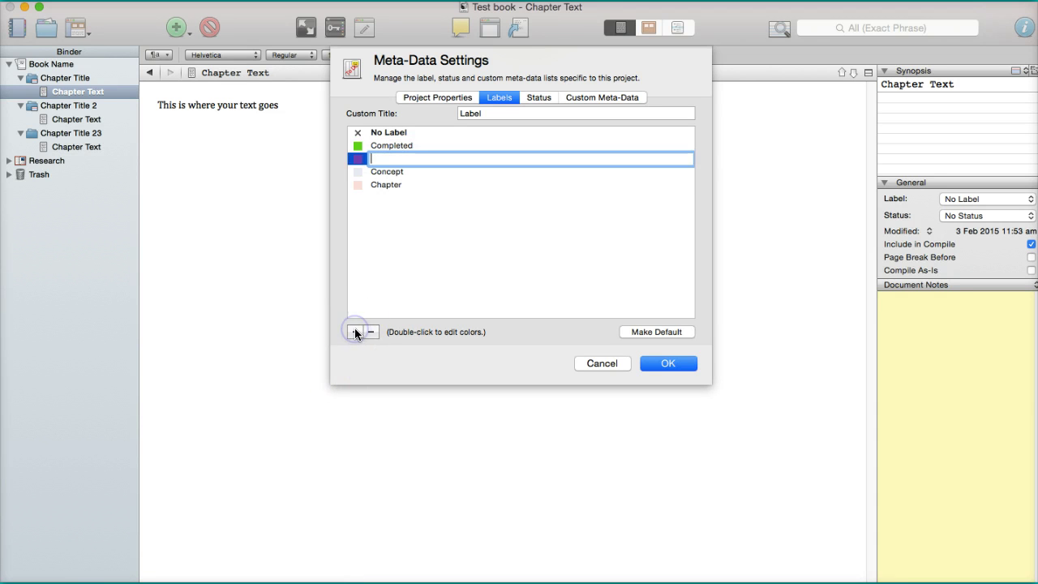
type("In")
key("BackSpace")
key("BackSpace")
key("BackSpace")
type("With Editor")
key("Return")
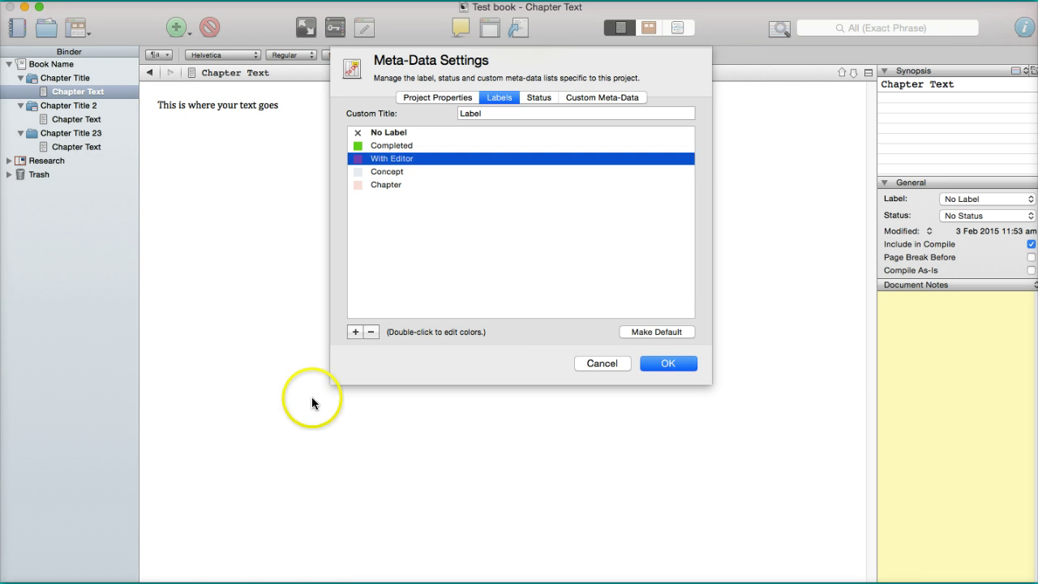
Add a red label named "To Do" and save the project's label list.
left_click(354, 331)
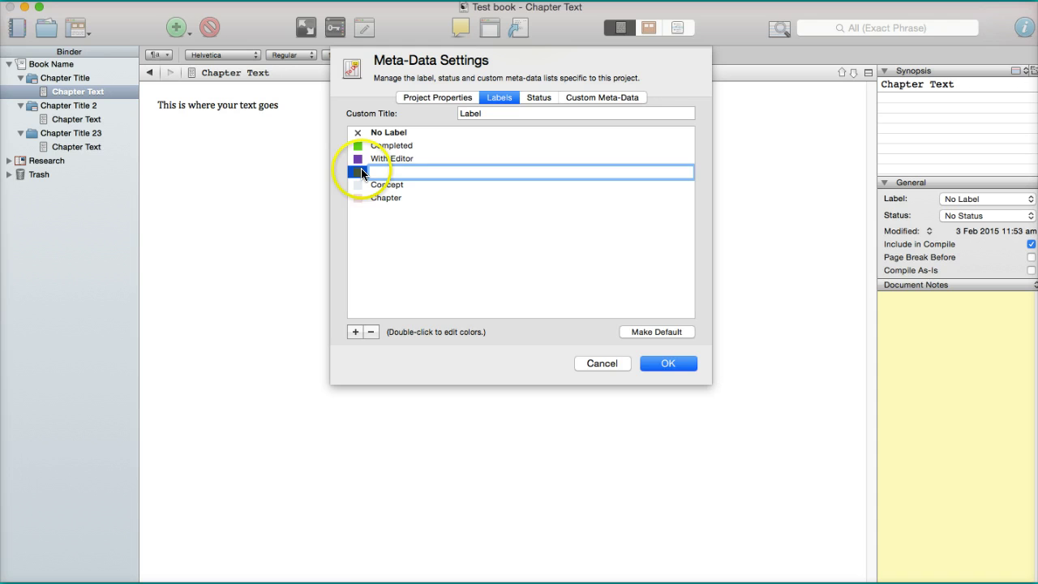
left_click(358, 172)
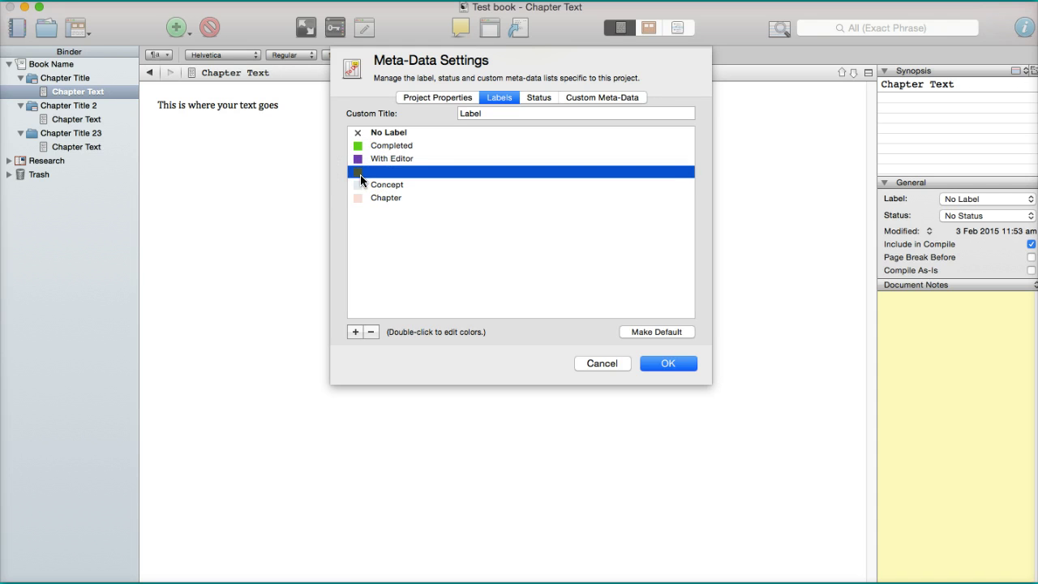
double_click(358, 172)
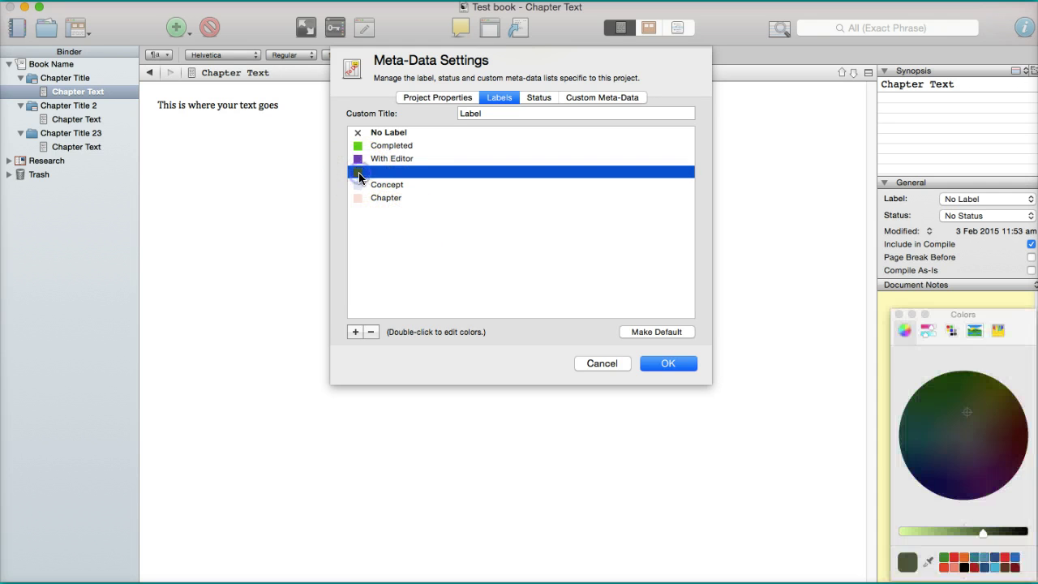
left_click(953, 558)
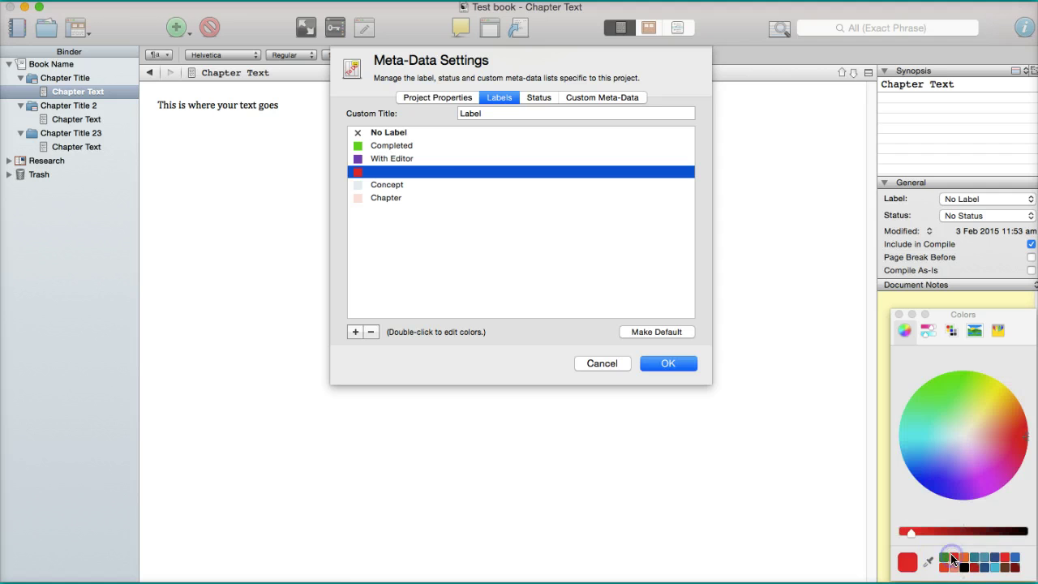
double_click(382, 172)
type("To Do")
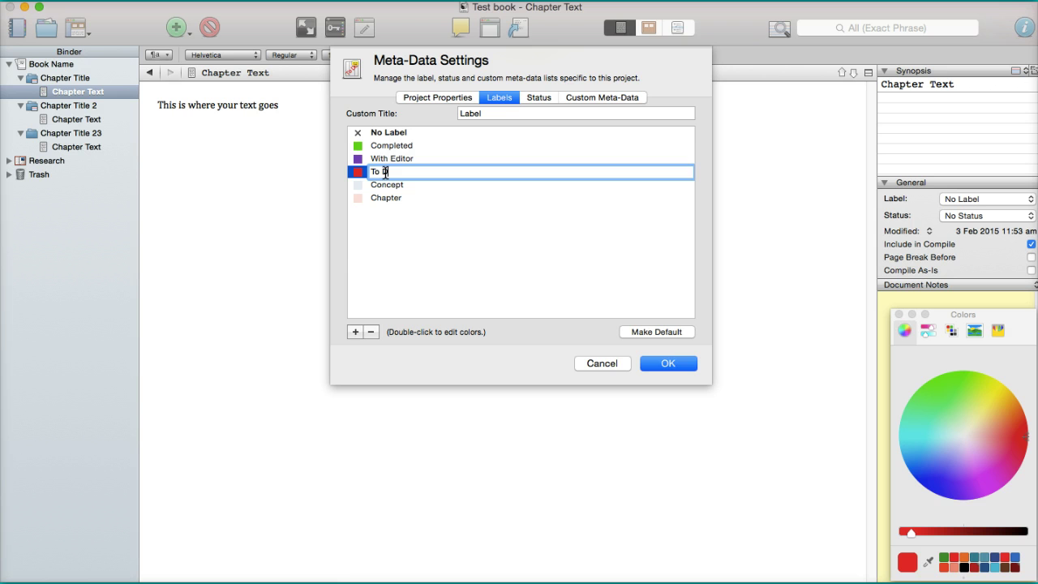
key("Return")
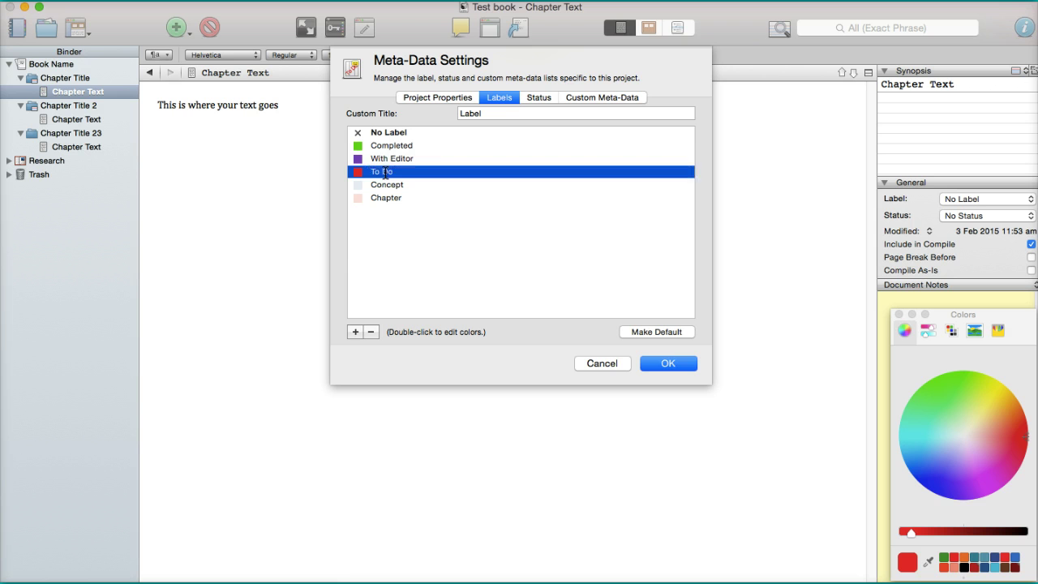
left_click(673, 364)
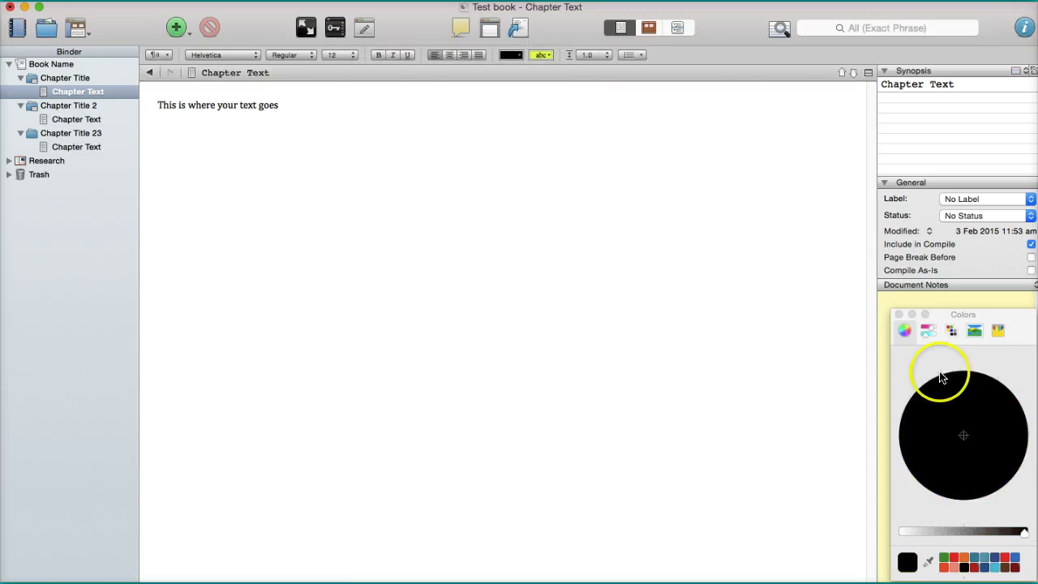
left_click(898, 314)
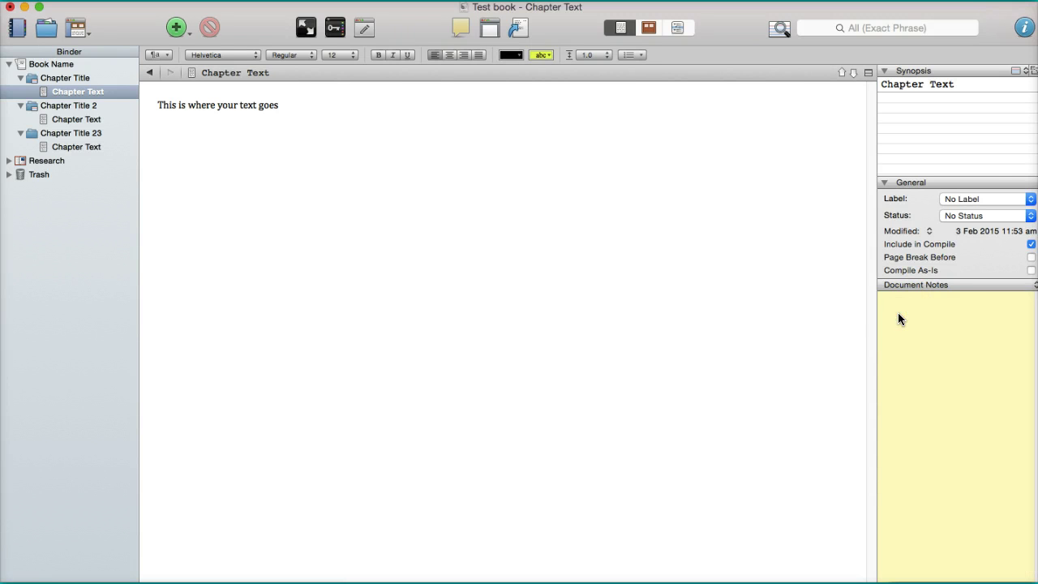
Assign the To Do label to the first chapter's Chapter Text and set its status to Done.
left_click(980, 198)
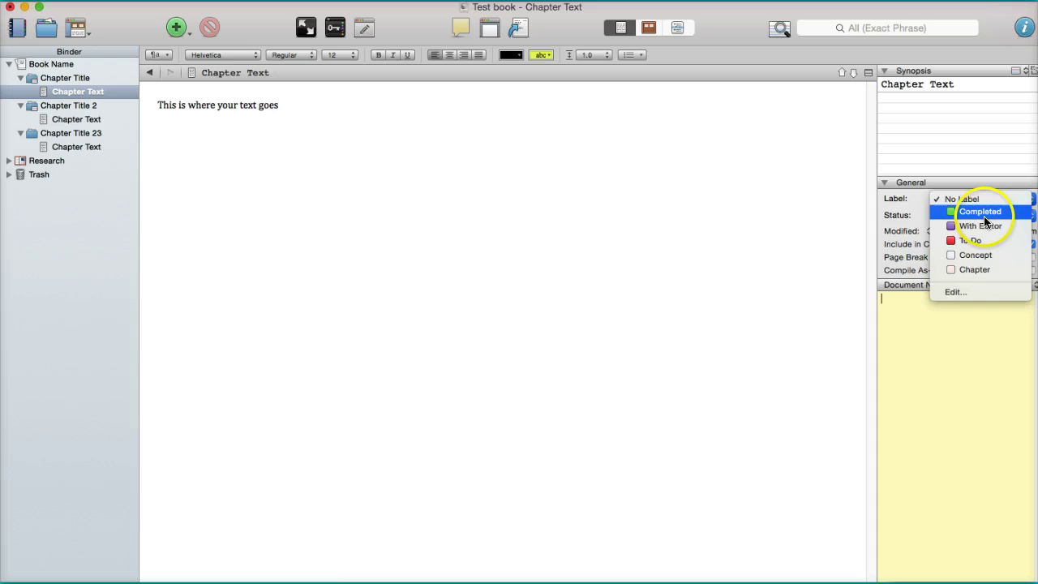
left_click(970, 241)
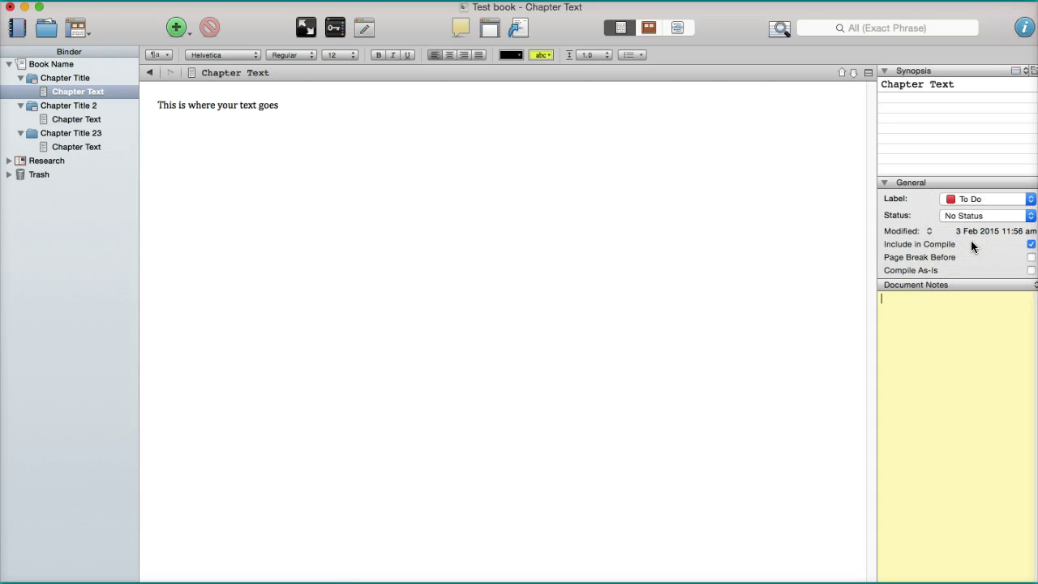
left_click(982, 215)
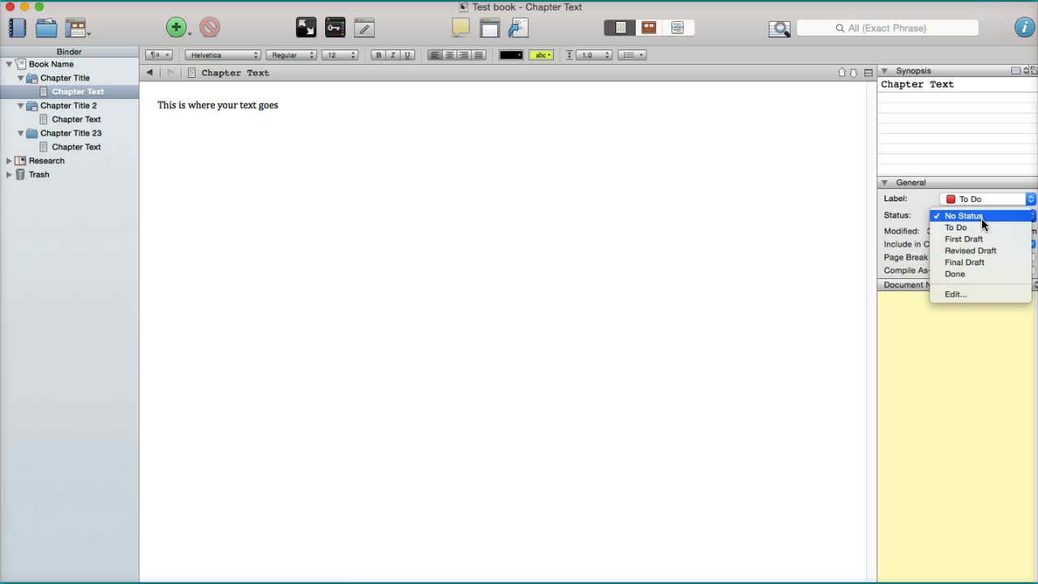
left_click(978, 230)
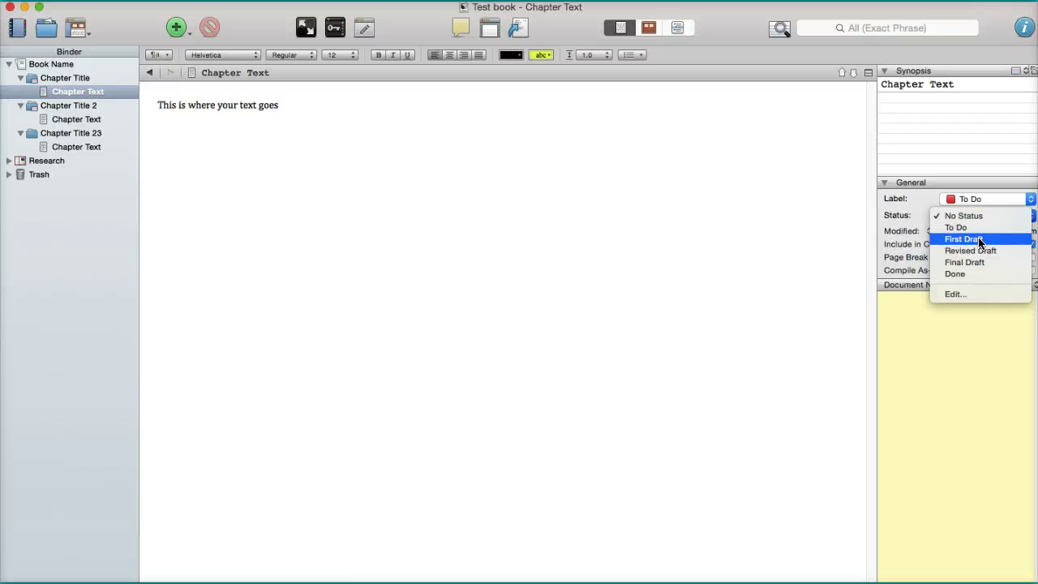
left_click(978, 240)
left_click(980, 217)
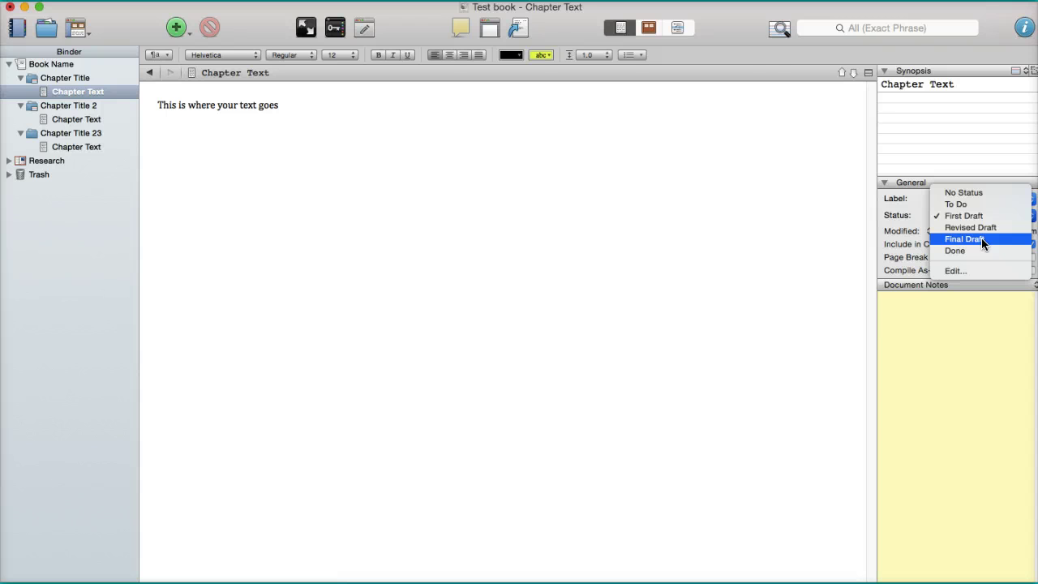
left_click(980, 248)
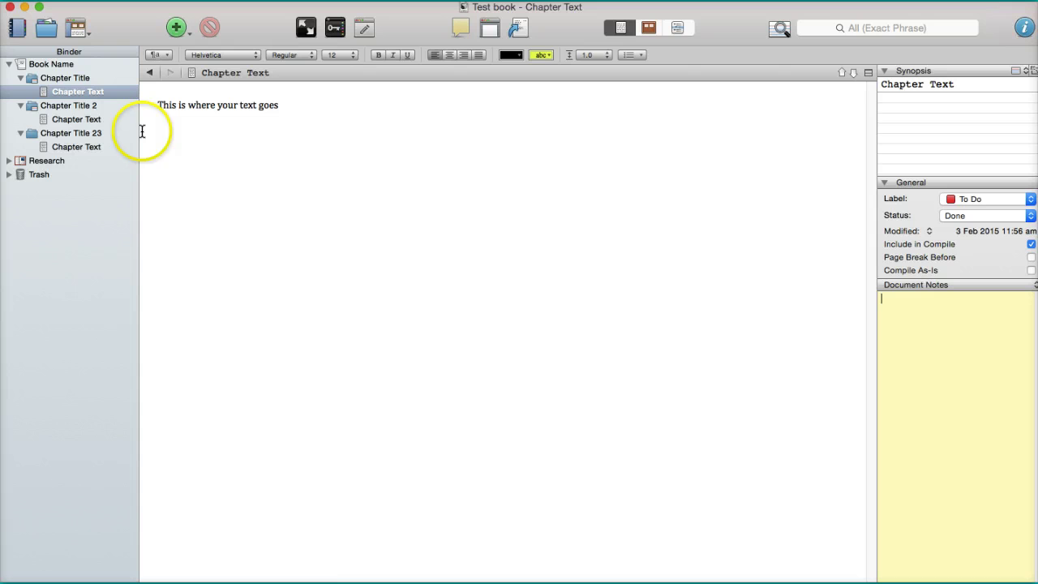
Turn on the use of label colours in index cards for the project.
right_click(64, 92)
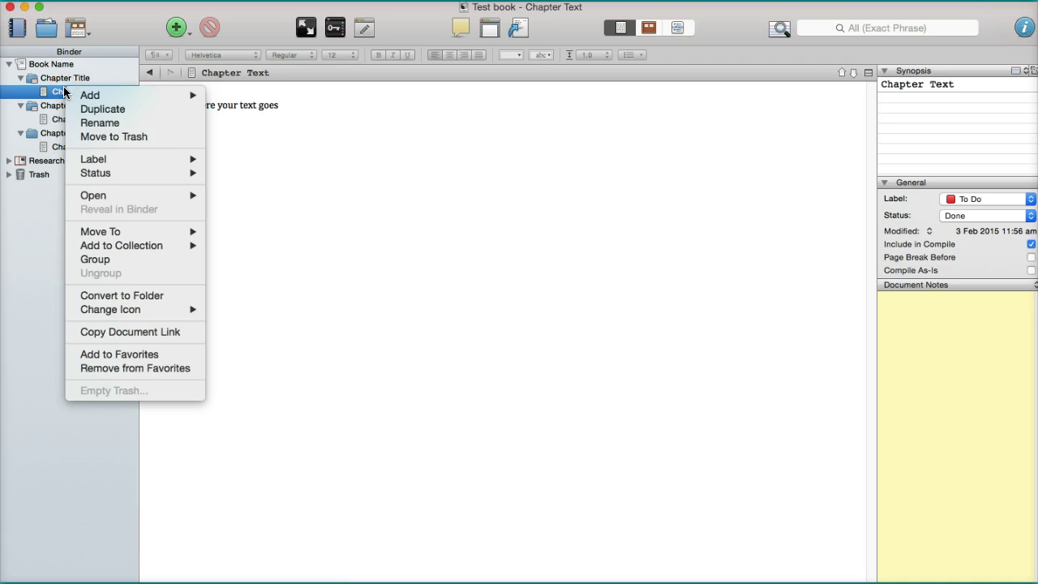
left_click(328, 190)
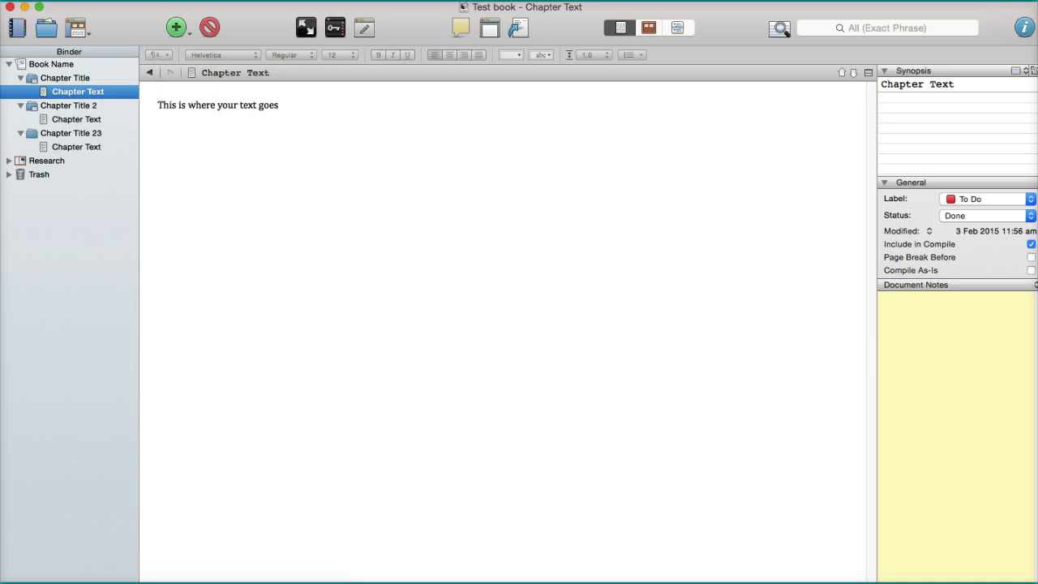
left_click(174, 0)
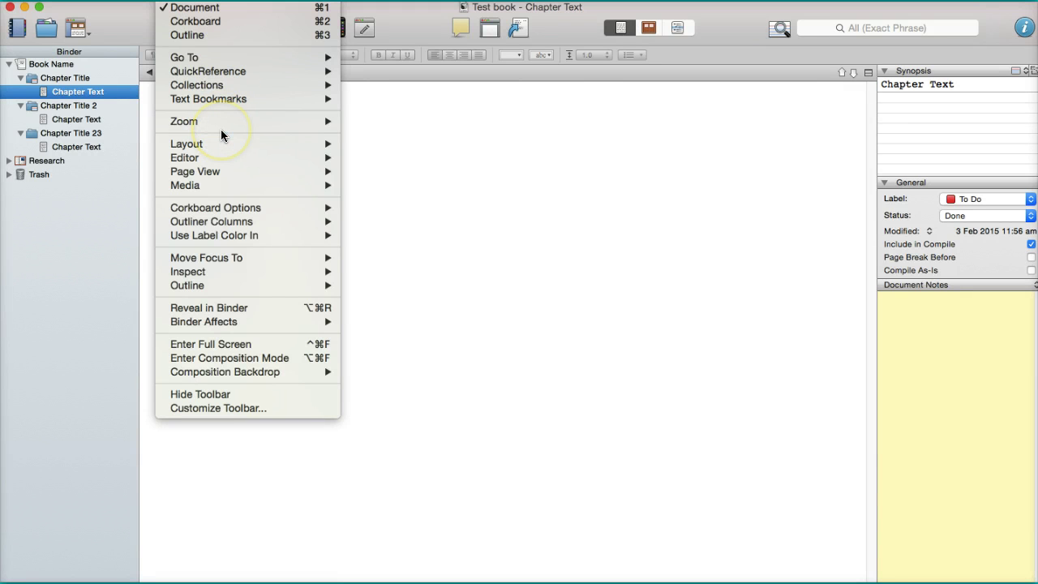
mouse_move(254, 236)
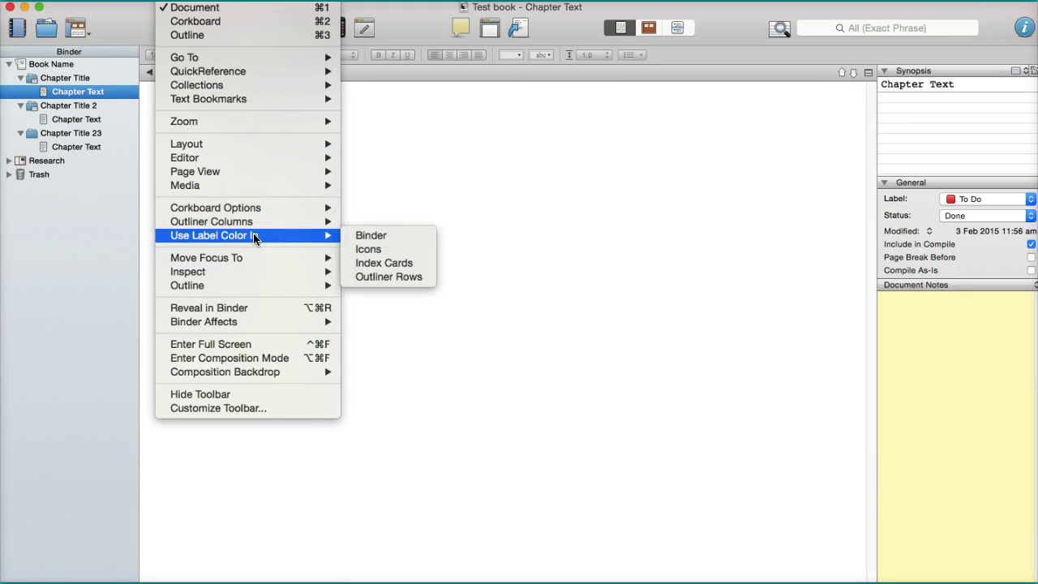
left_click(366, 263)
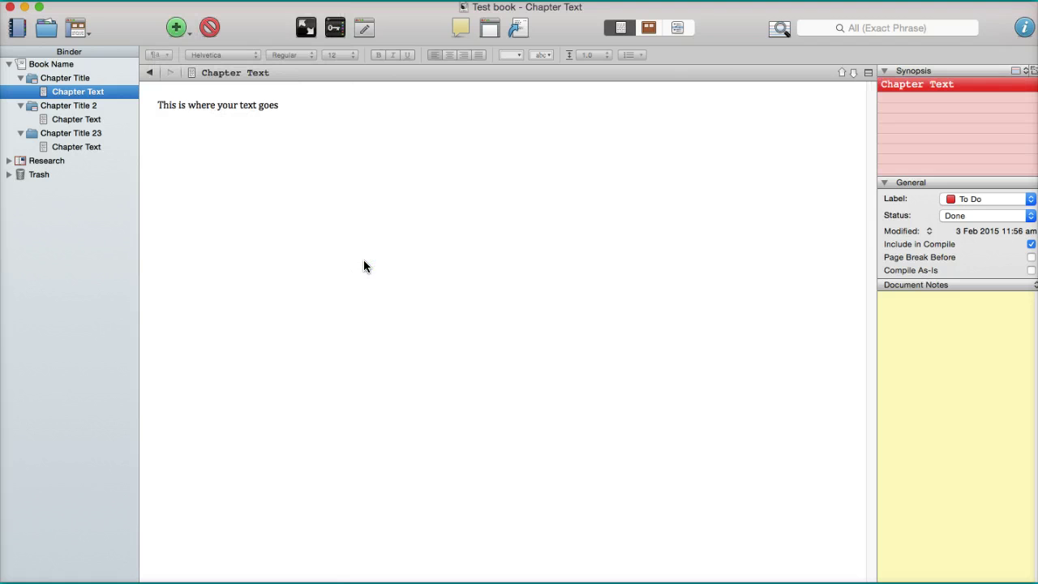
Apply label colours to the binder icons as well.
left_click(174, 0)
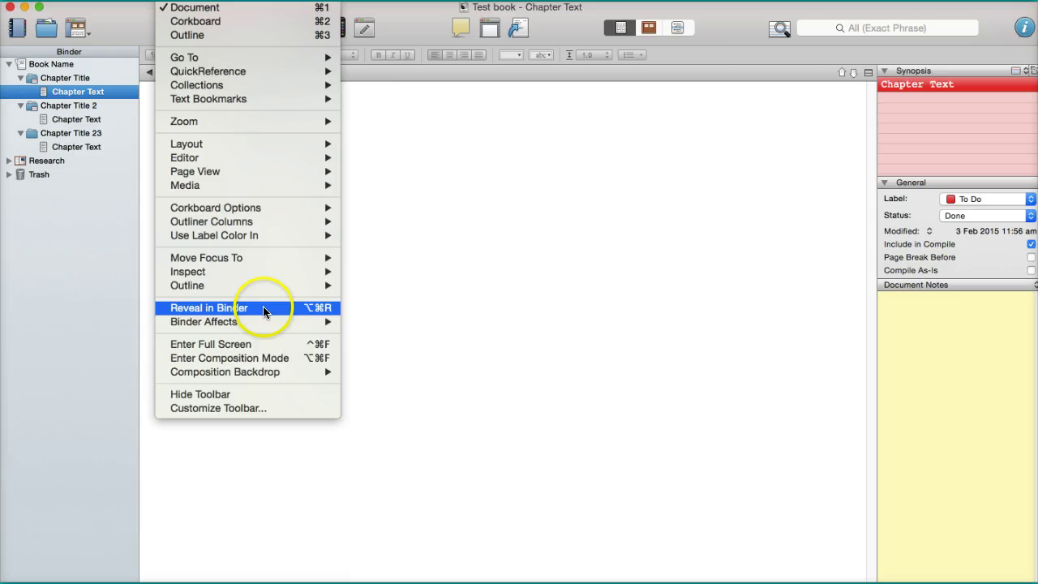
mouse_move(243, 234)
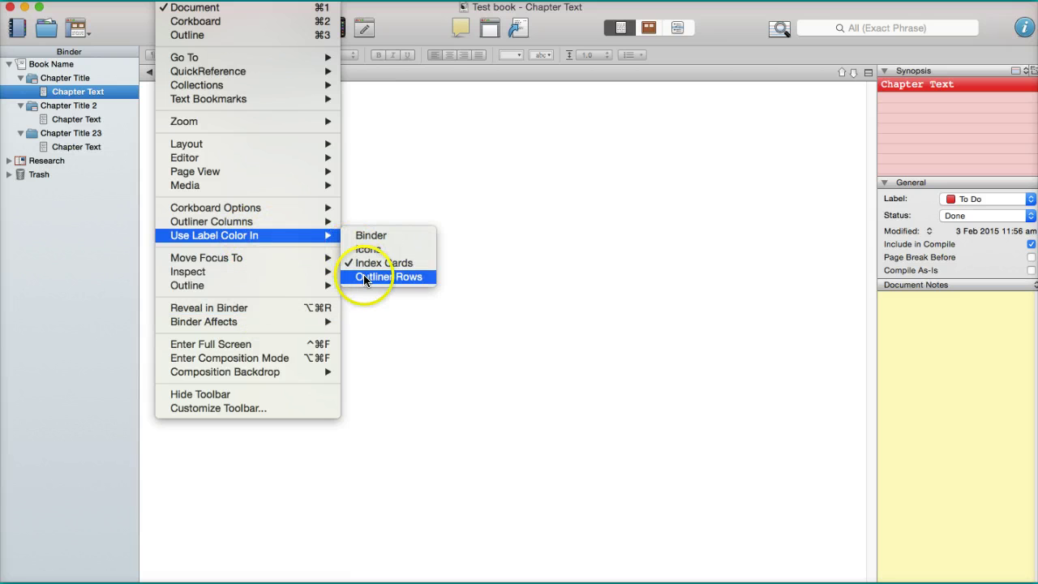
left_click(369, 251)
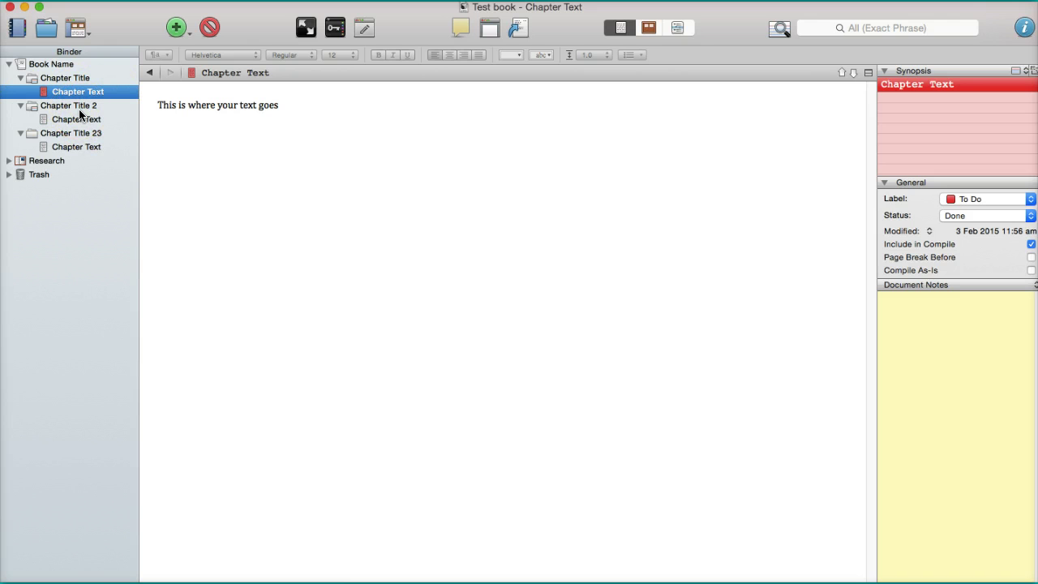
left_click(239, 159)
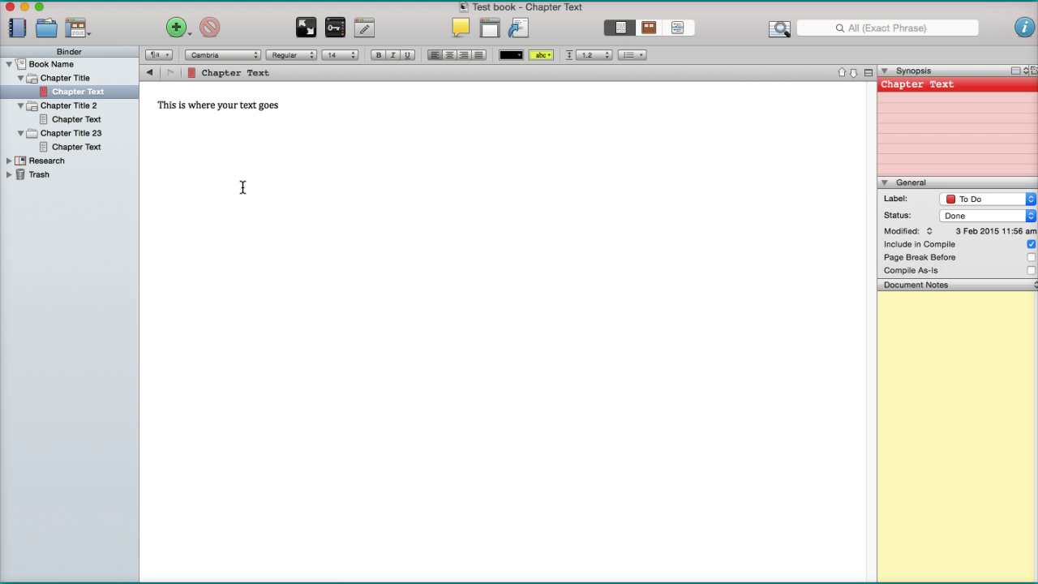
Expand and select the Research folder in the binder, and switch to a new tab in Chrome.
left_click(9, 160)
left_click(42, 161)
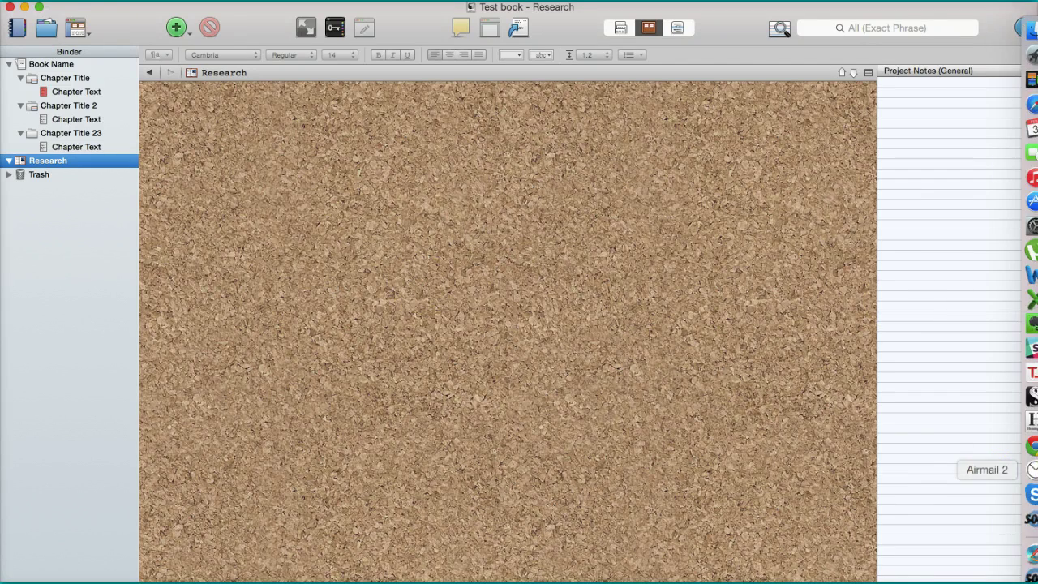
left_click(1021, 456)
left_click(313, 32)
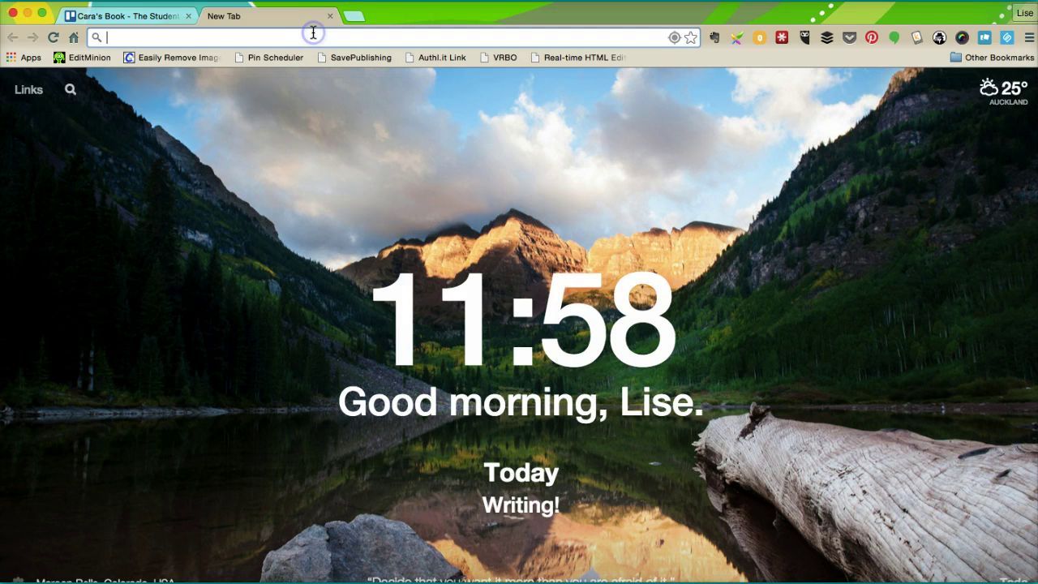
type("evernote.co")
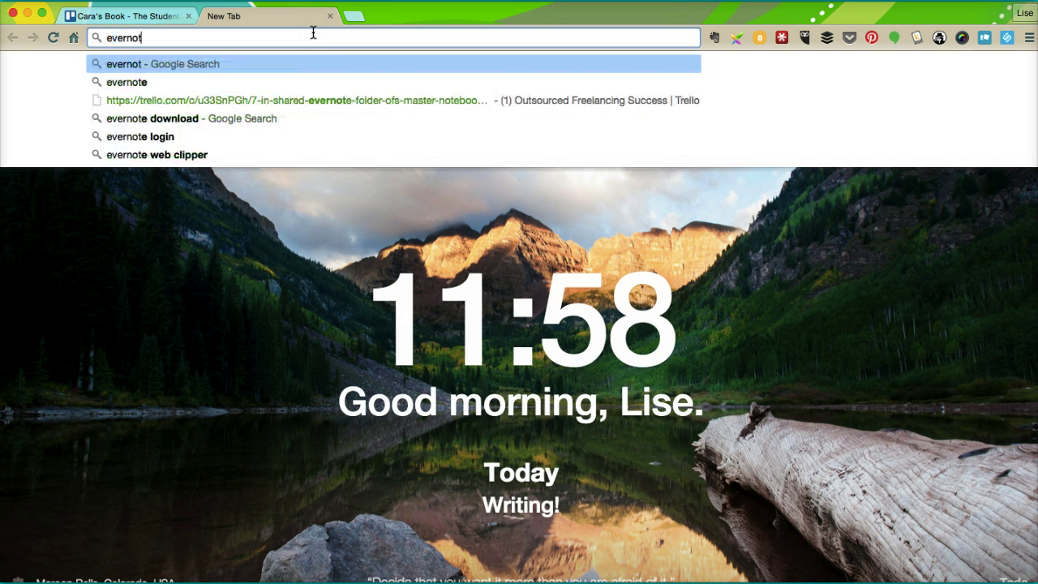
key("BackSpace")
key("BackSpace")
key("BackSpace")
key("BackSpace")
key("BackSpace")
key("BackSpace")
key("BackSpace")
key("BackSpace")
key("BackSpace")
key("BackSpace")
key("BackSpace")
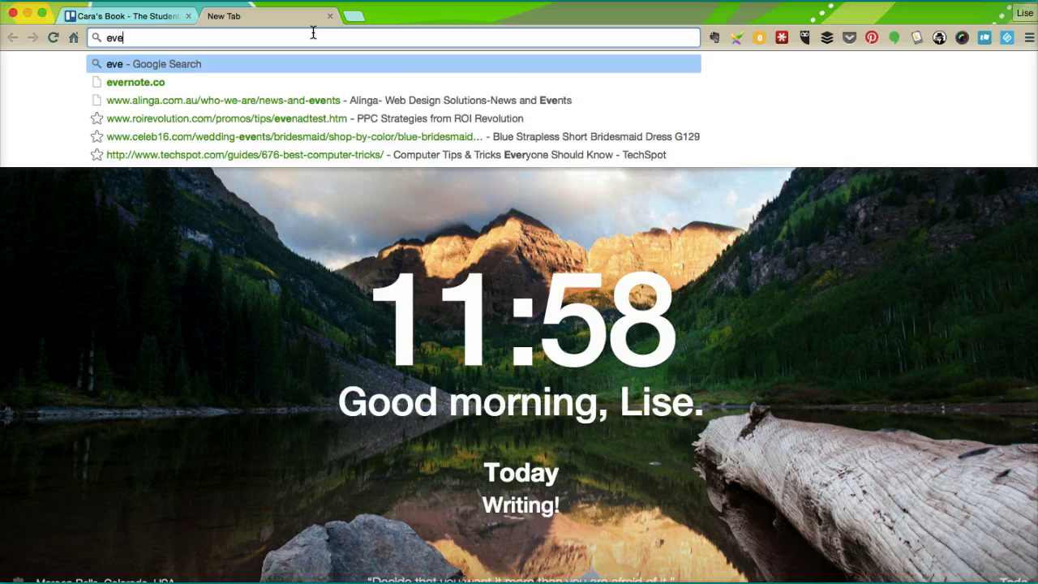
Go to outsourcedfreelancingsuccess.com and open the blog post "How to Use Freelancing to Get Out of Financial Hardship".
type("outsourcedfreelancingsuccess.com")
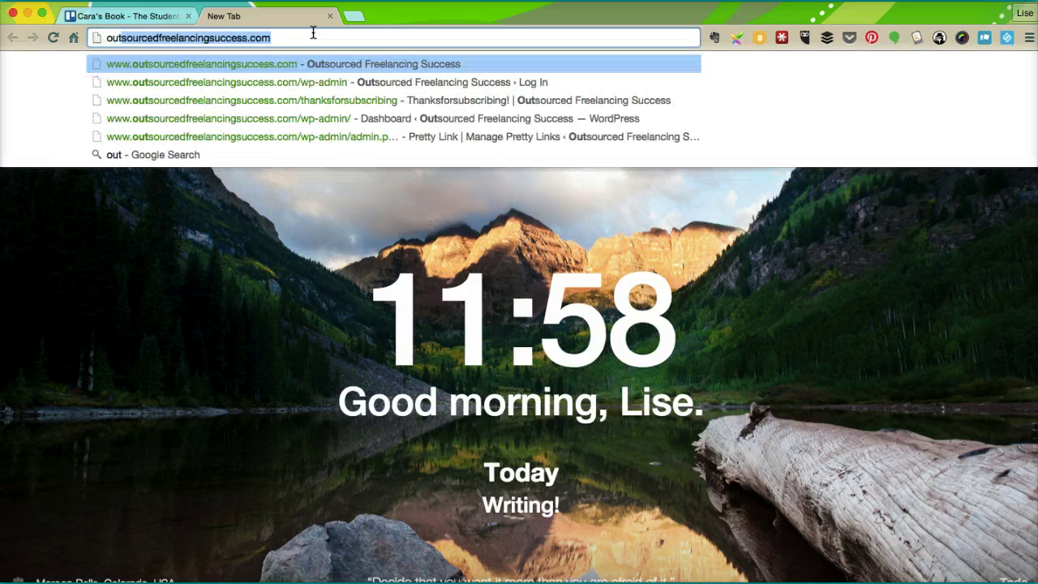
key("Return")
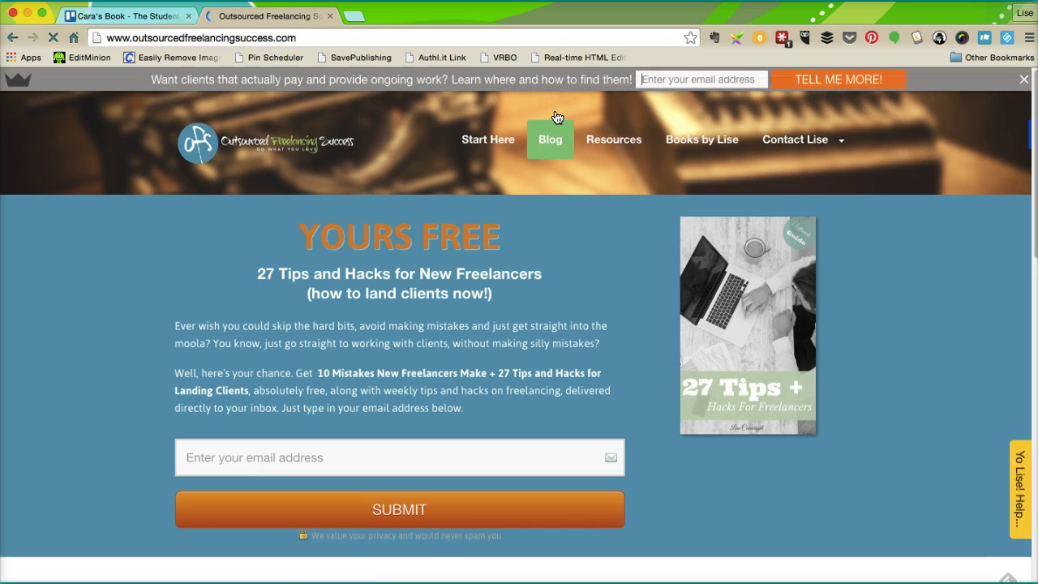
left_click(556, 120)
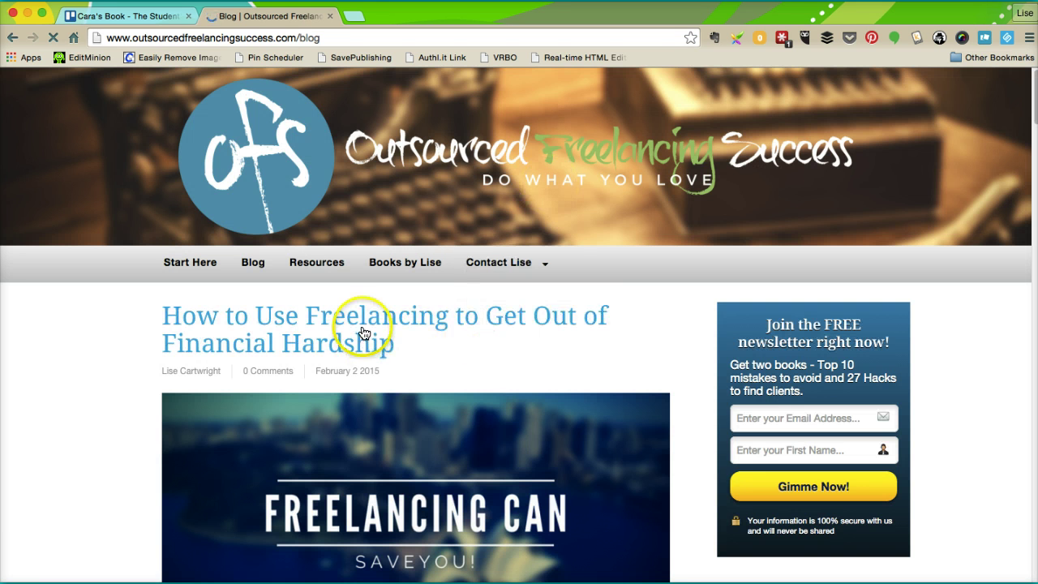
left_click(364, 327)
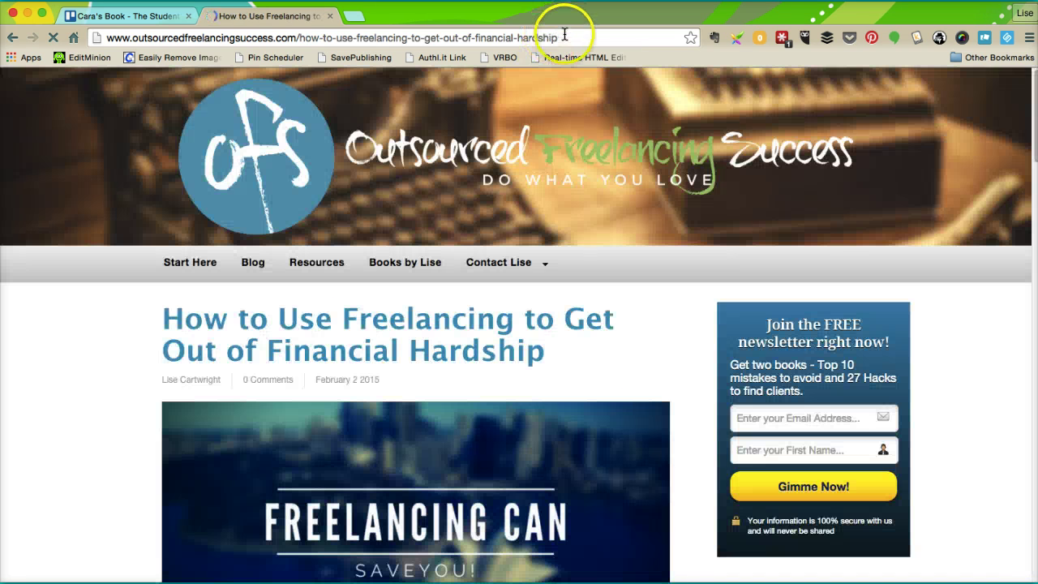
Copy the web address of the blog post and switch back to Scrivener.
left_click(565, 37)
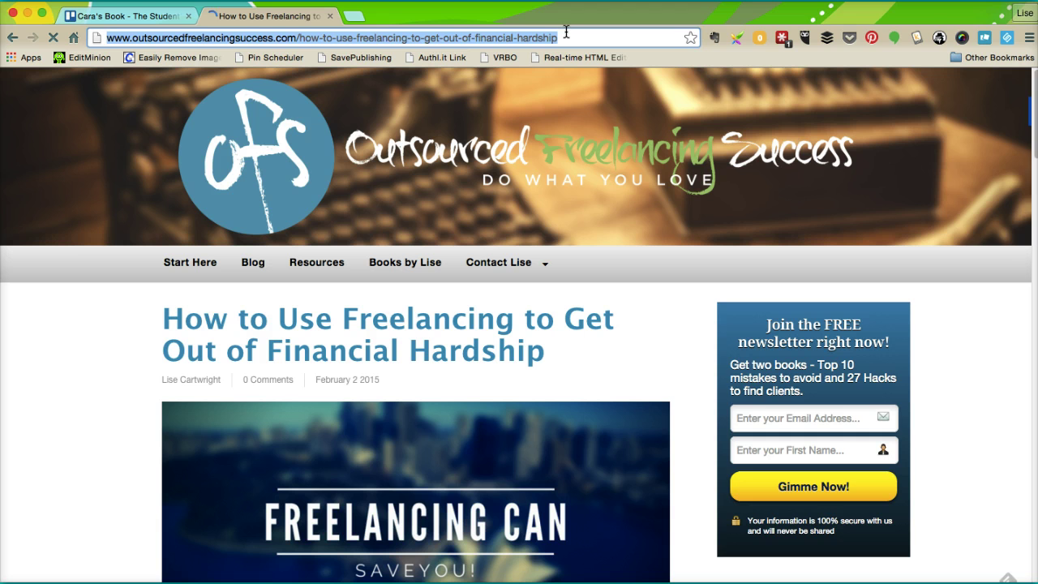
mouse_move(1027, 300)
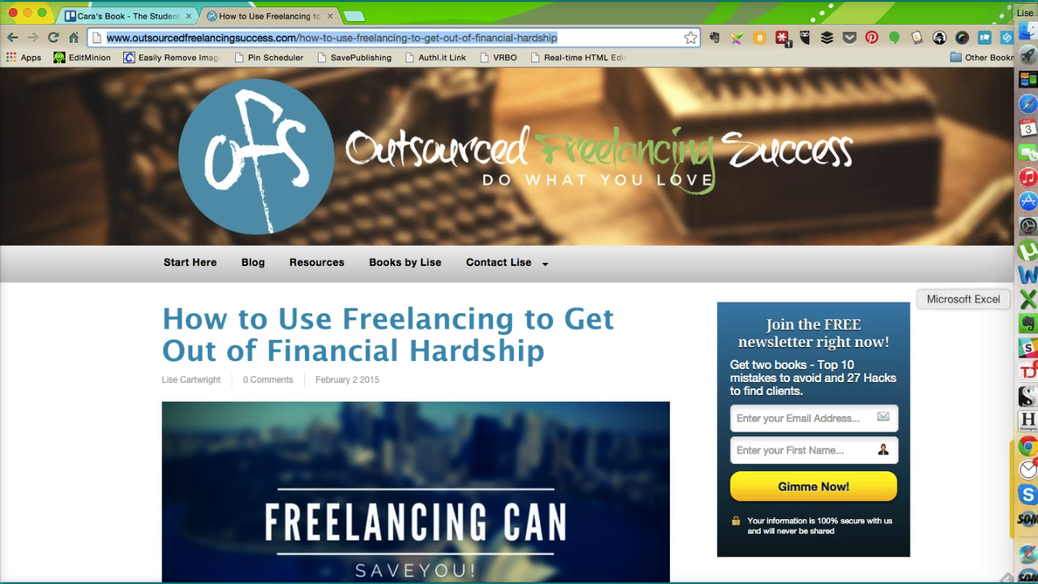
left_click(1027, 396)
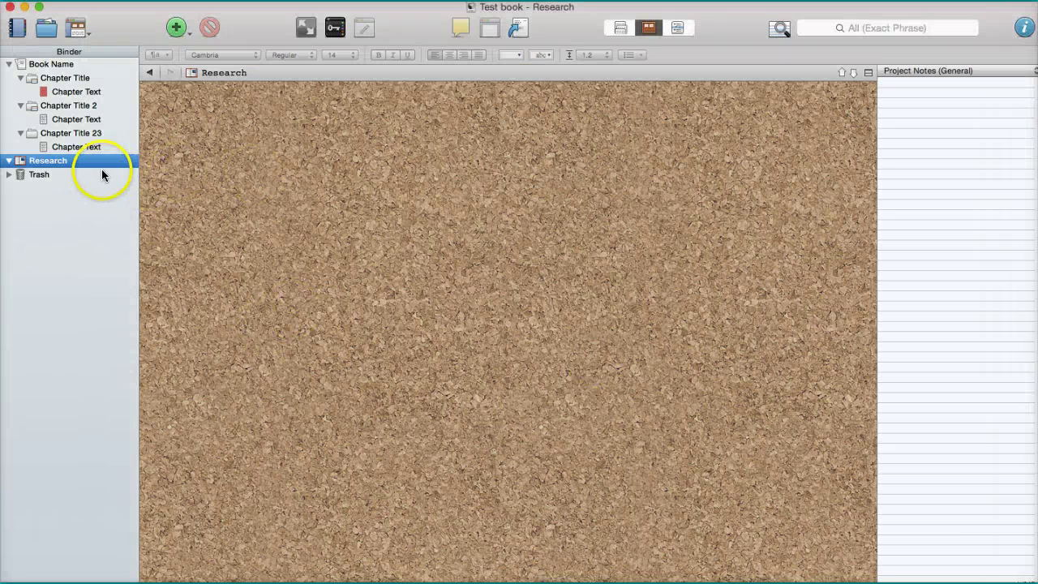
Add the copied blog post address to the Research folder as a web page titled "Financial Hardship", and close the newsletter pop-up.
right_click(101, 162)
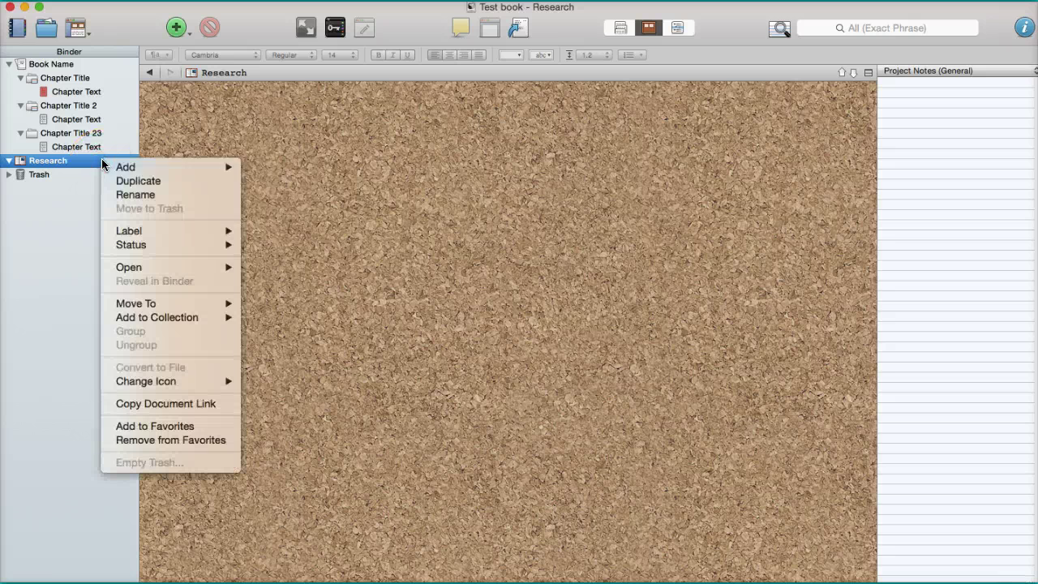
mouse_move(114, 169)
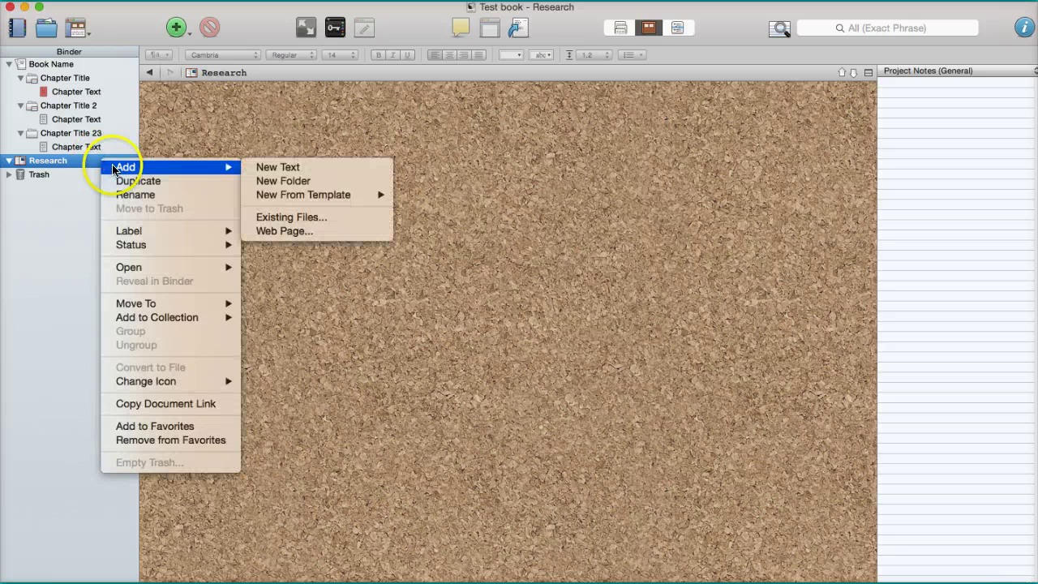
left_click(265, 231)
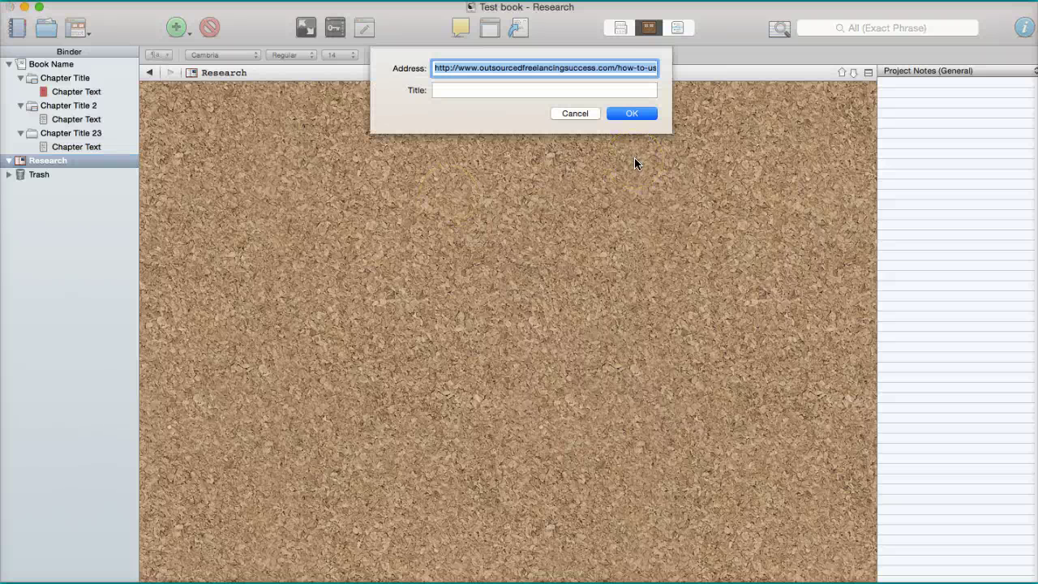
left_click(552, 91)
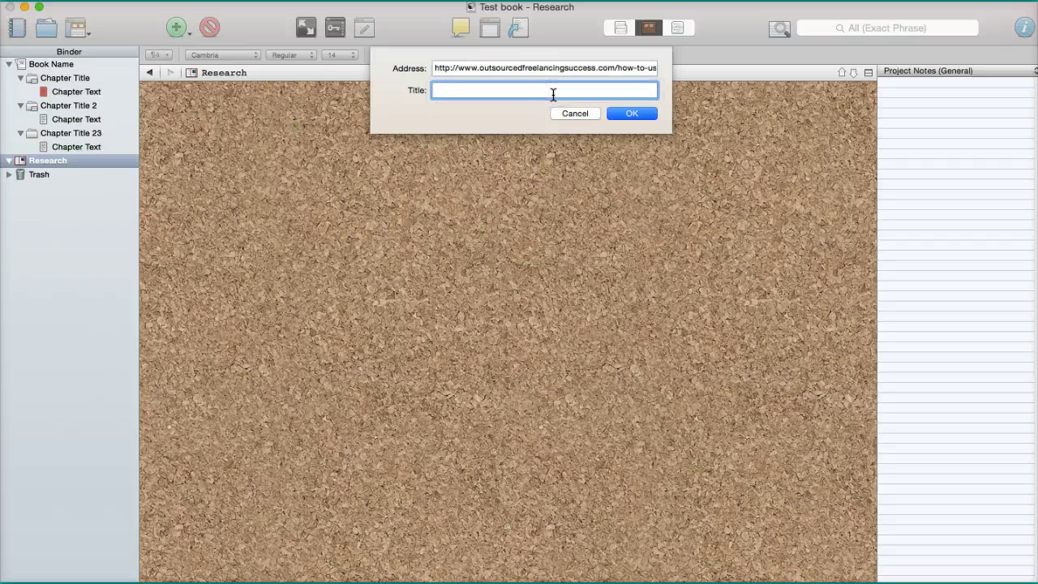
type("Financial Hardship")
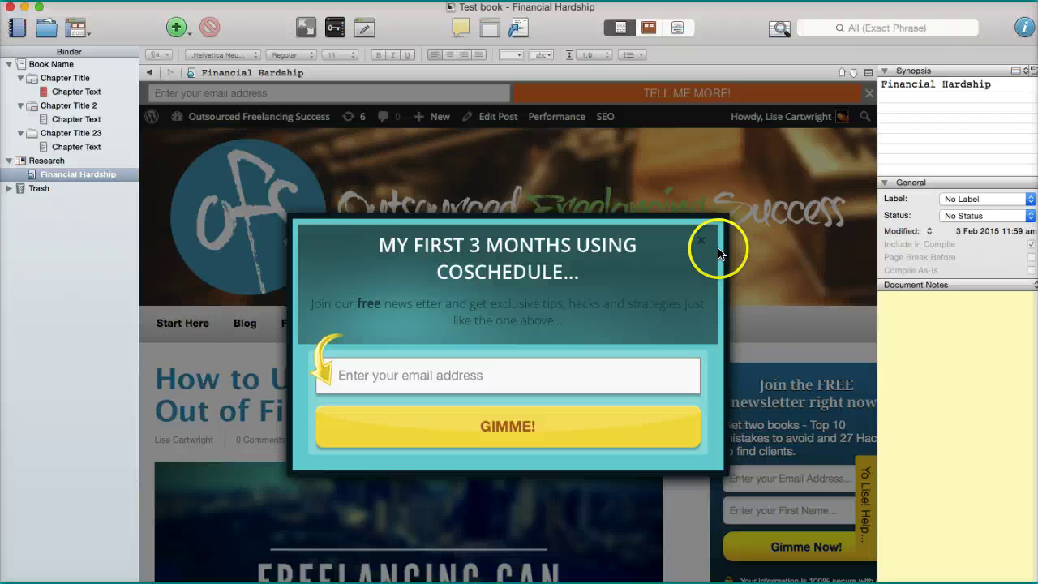
left_click(700, 245)
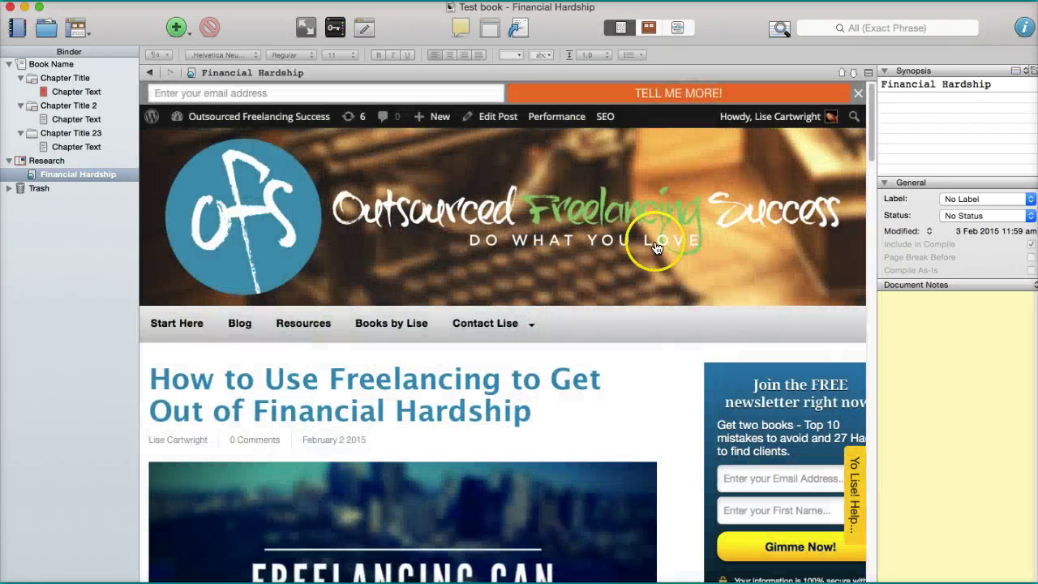
Split the editor horizontally with the first chapter's Chapter Text above and the Financial Hardship web page below.
left_click(76, 92)
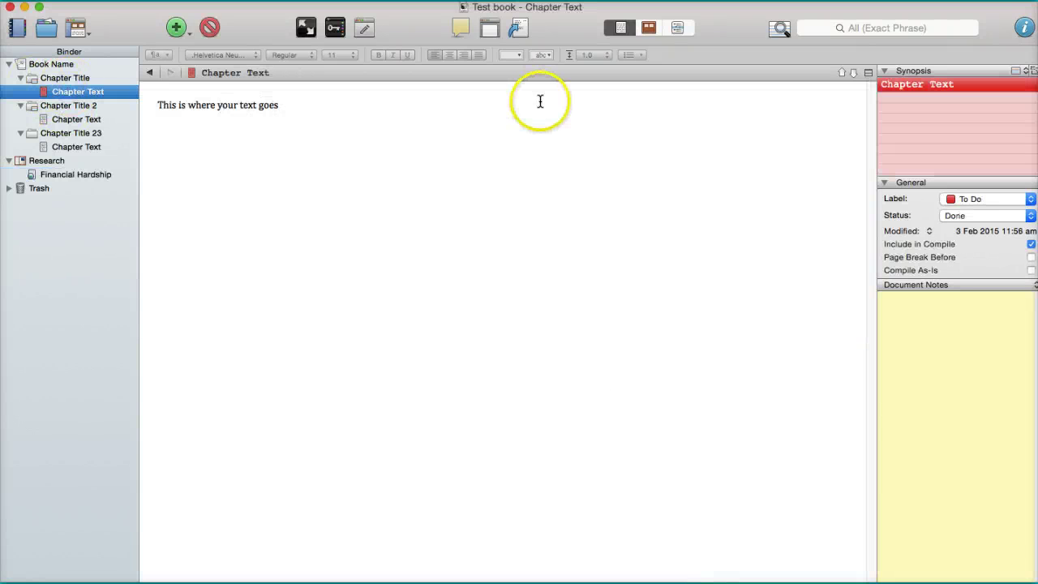
left_click(598, 190)
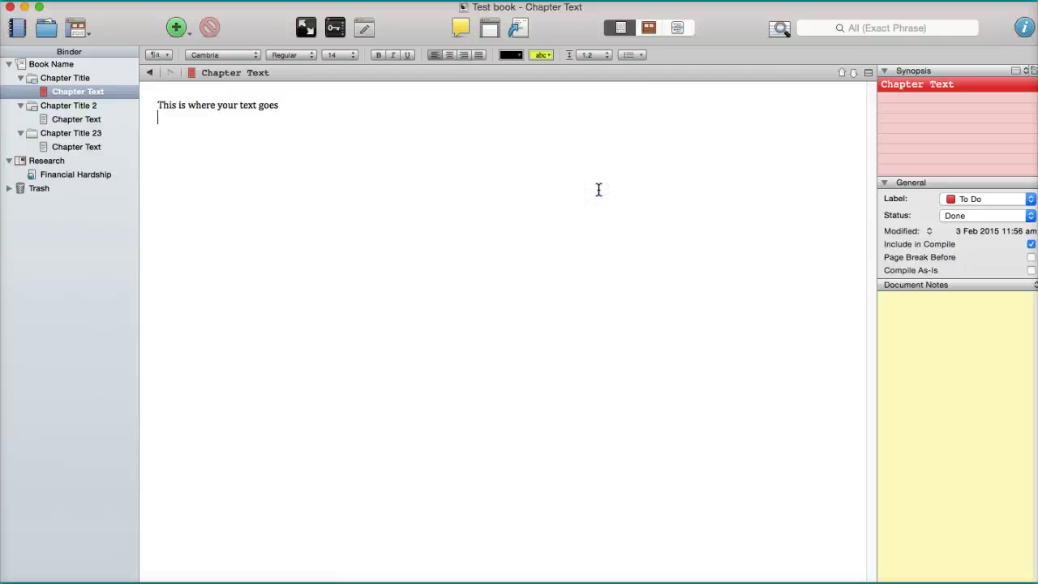
left_click(868, 72)
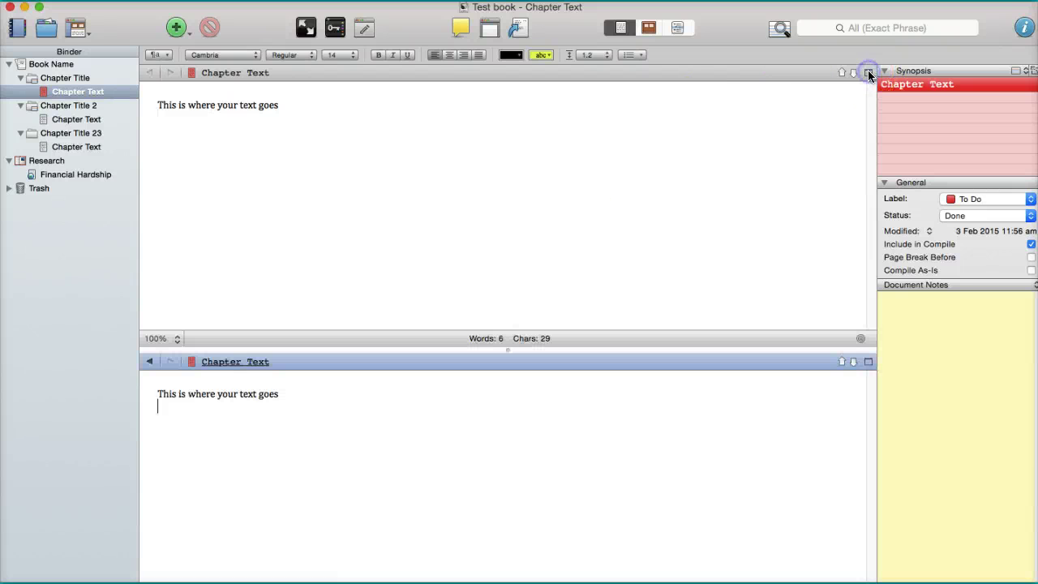
left_click(389, 440)
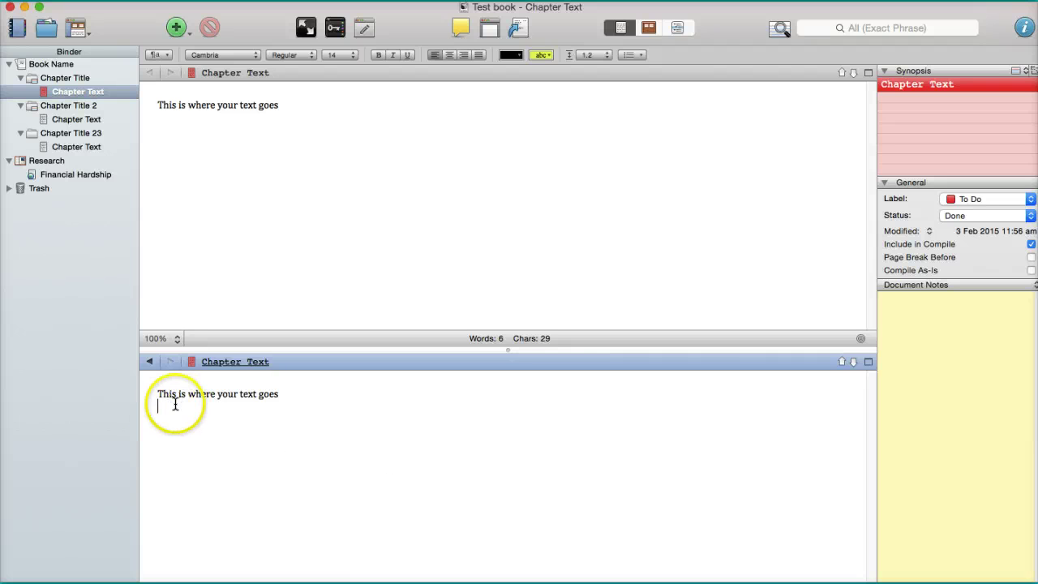
left_click(280, 420)
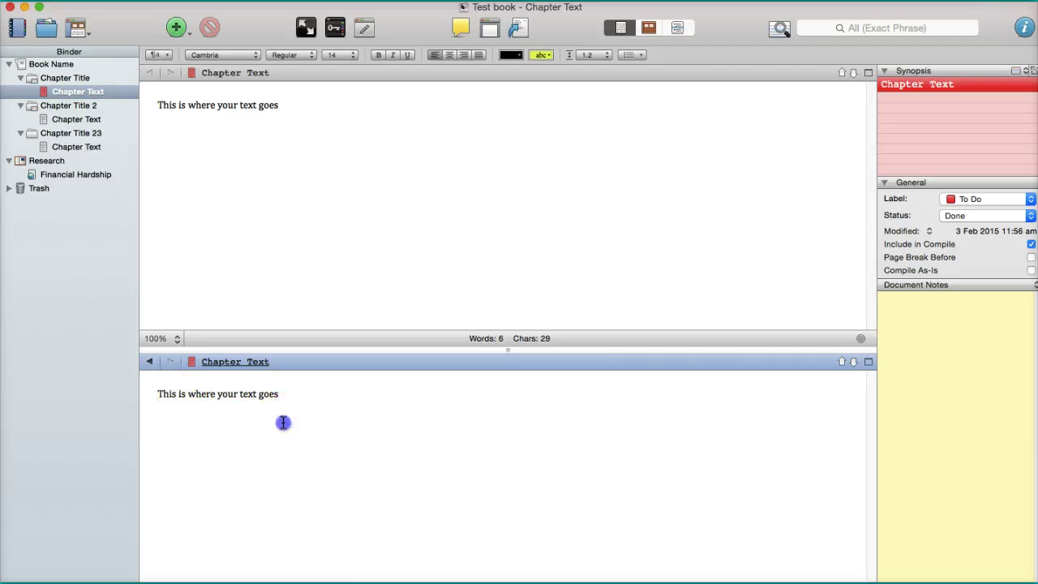
left_click(88, 175)
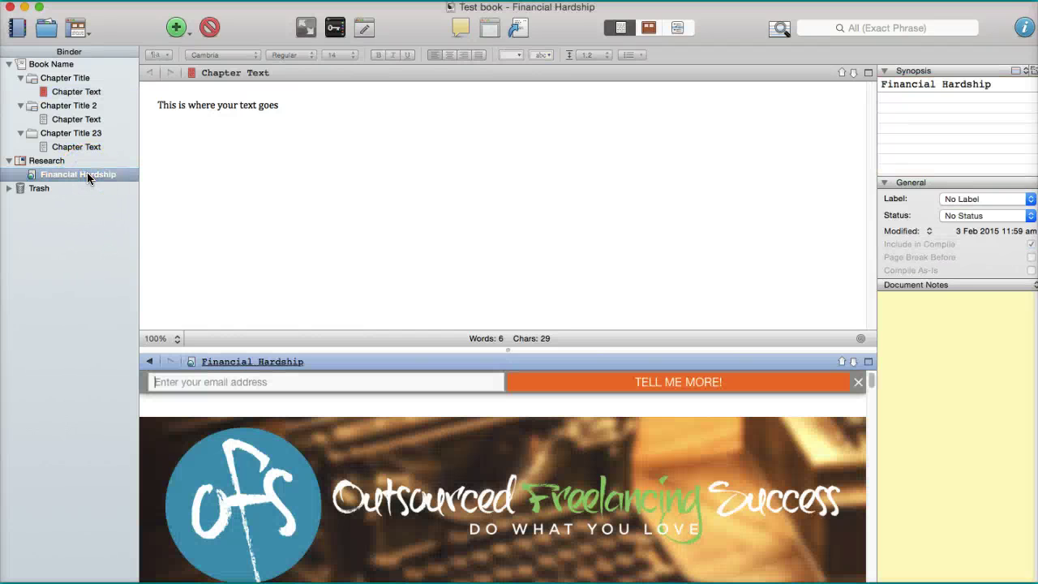
Read through the Financial Hardship article in the lower pane while keeping the Chapter Text ready for writing above.
left_click(411, 177)
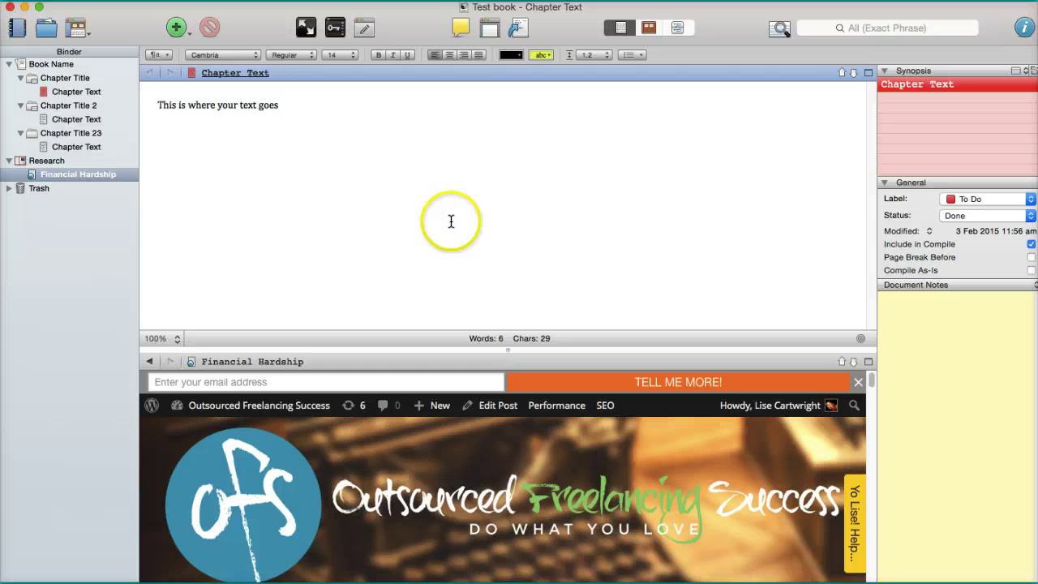
scroll(493, 429, "down", 5)
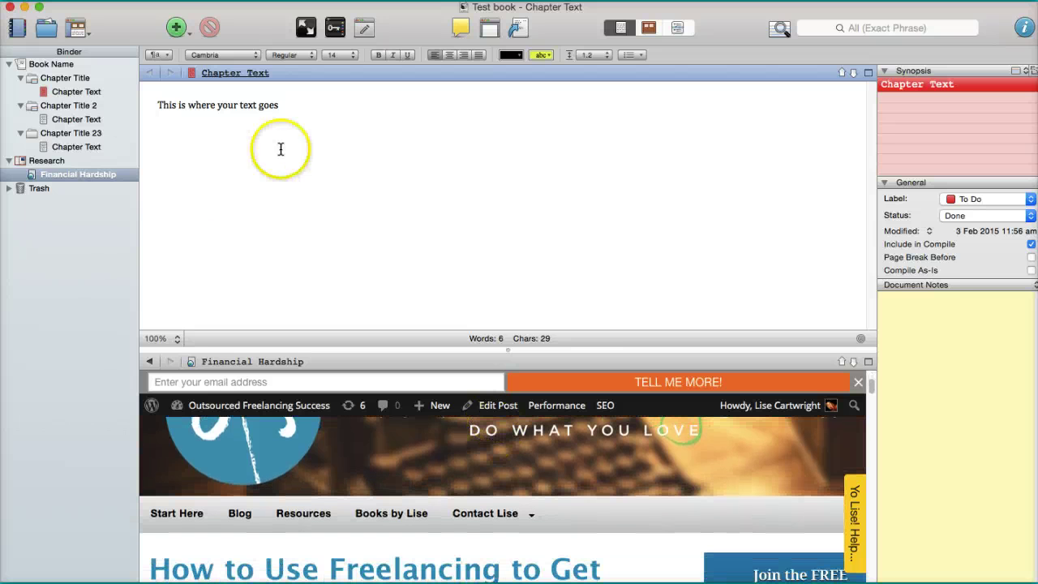
scroll(364, 479, "down", 10)
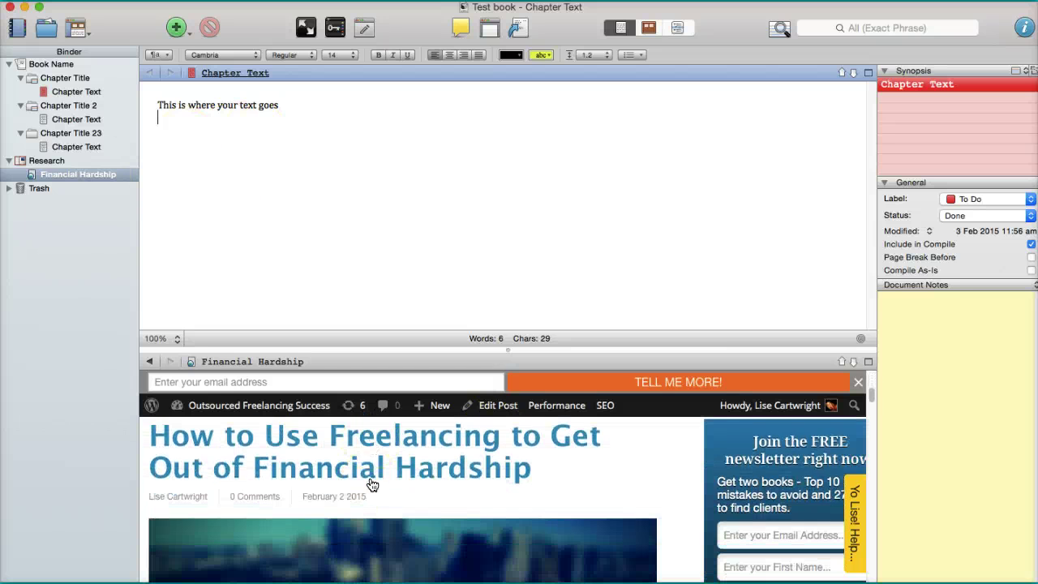
scroll(372, 485, "down", 10)
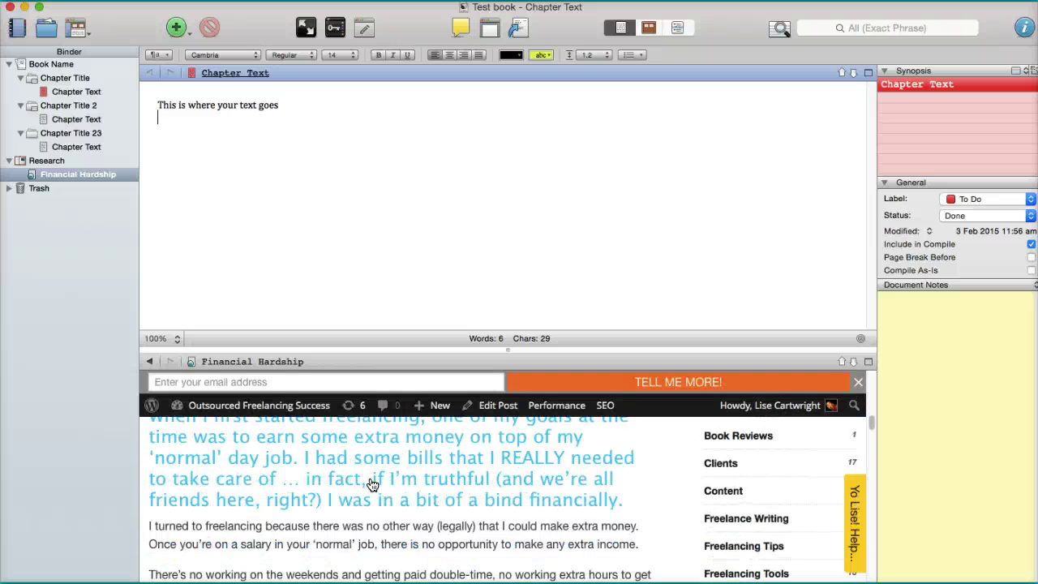
scroll(371, 484, "down", 4)
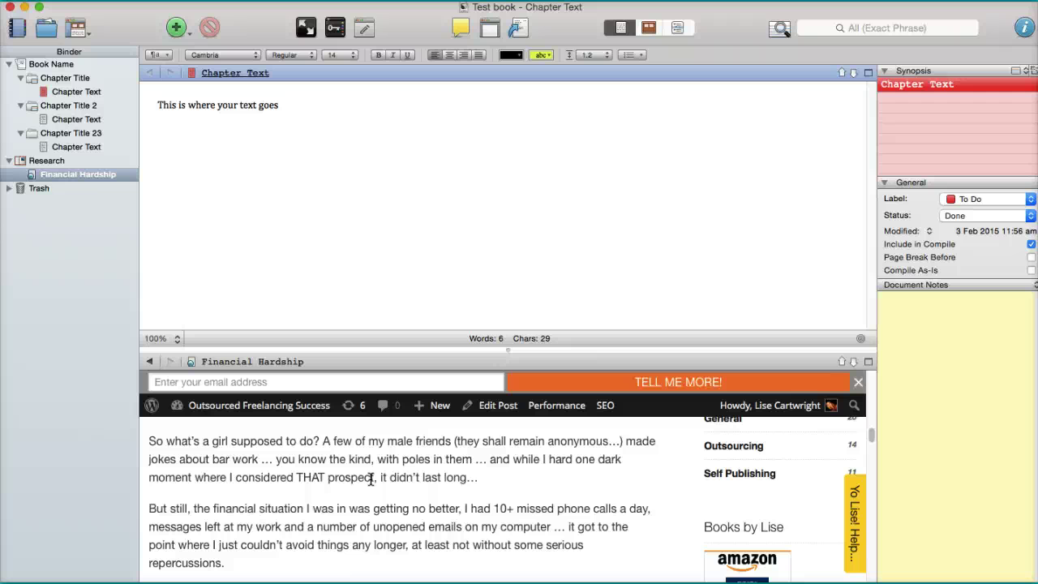
left_click(372, 482)
left_click(370, 280)
left_click(377, 324)
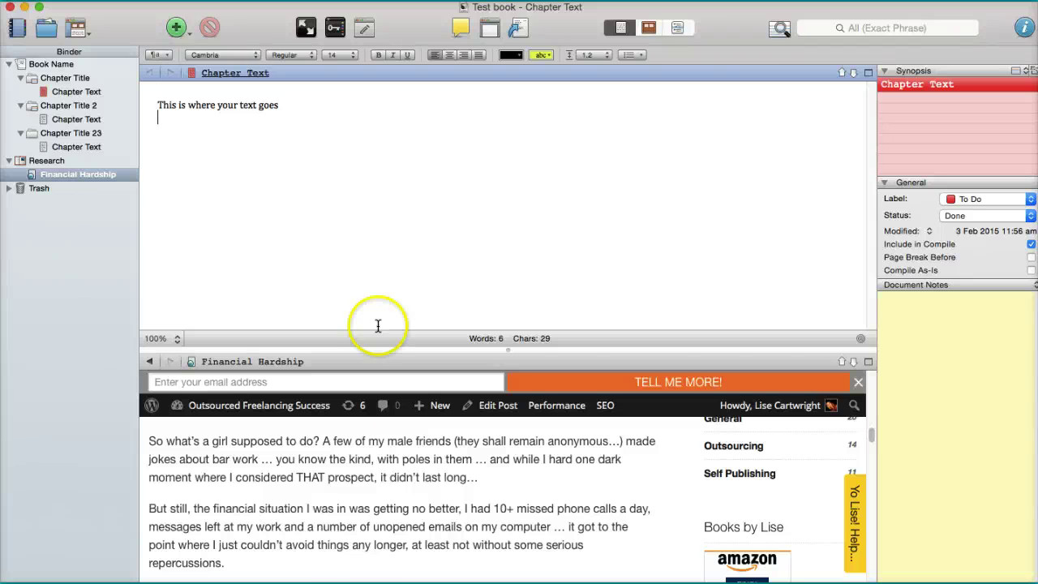